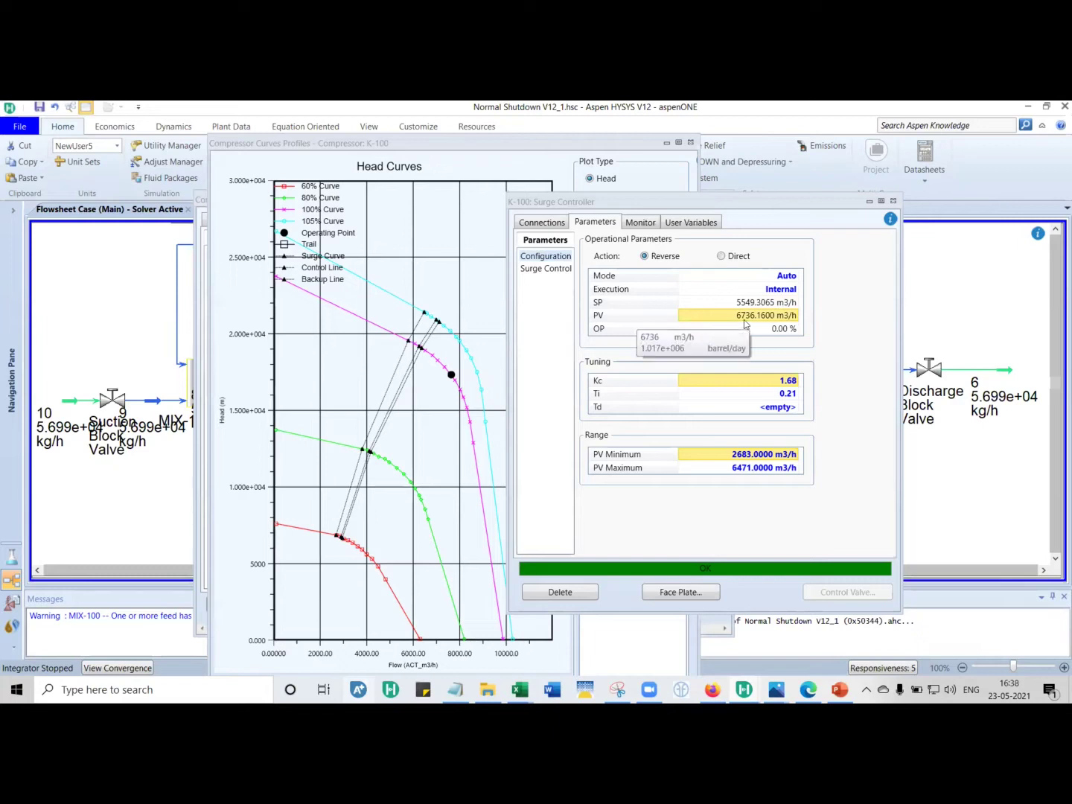
Move the K-100 Surge Controller beside the head curves and check SP 5549.3065 and PV 6736.16 m3/h.
mouse_move(451, 373)
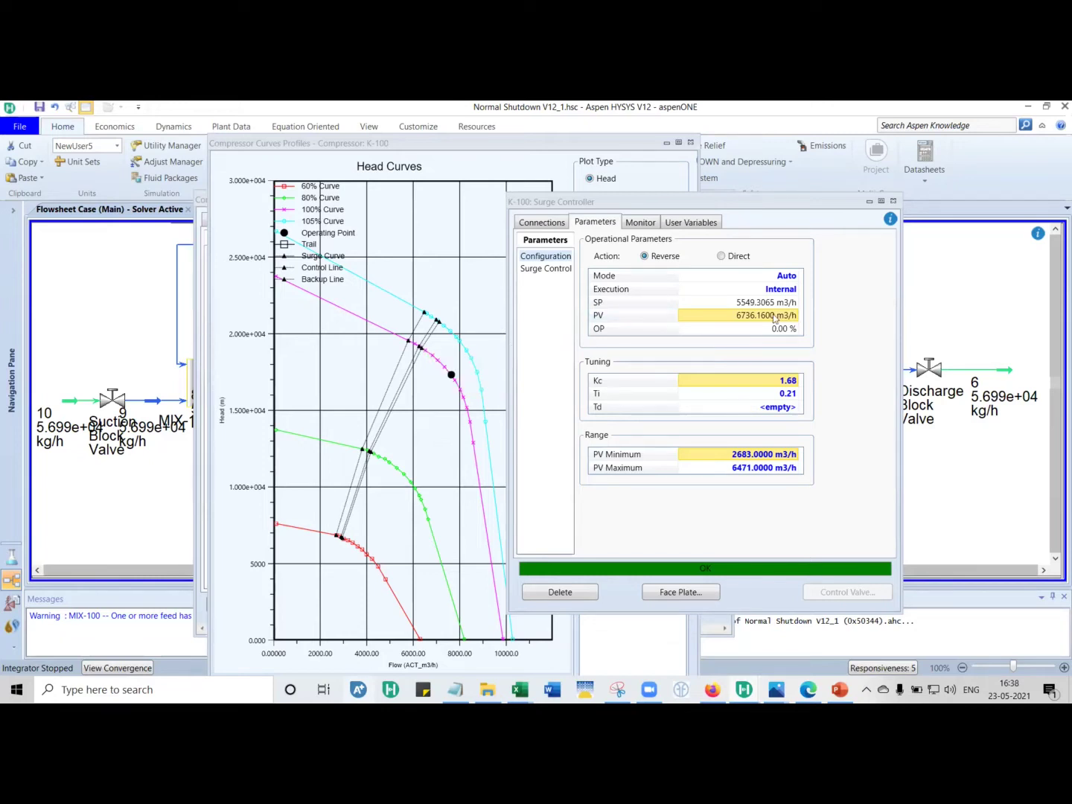
left_click_drag(768, 198, 918, 144)
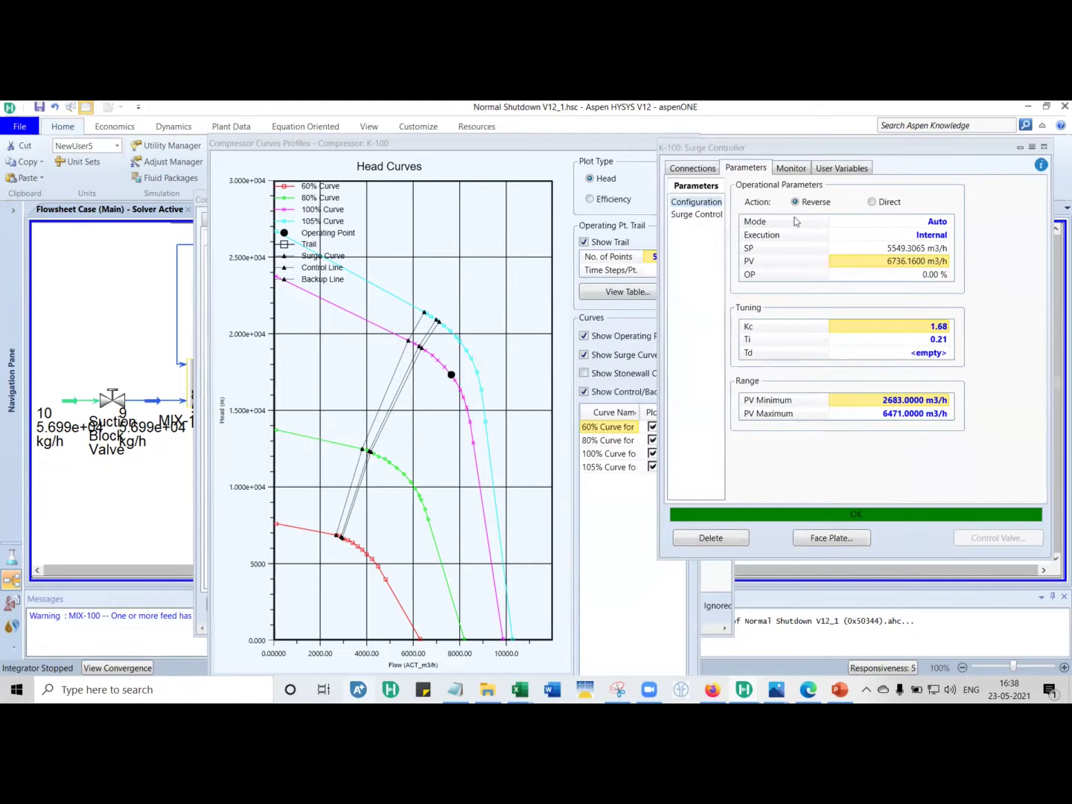
left_click(908, 250)
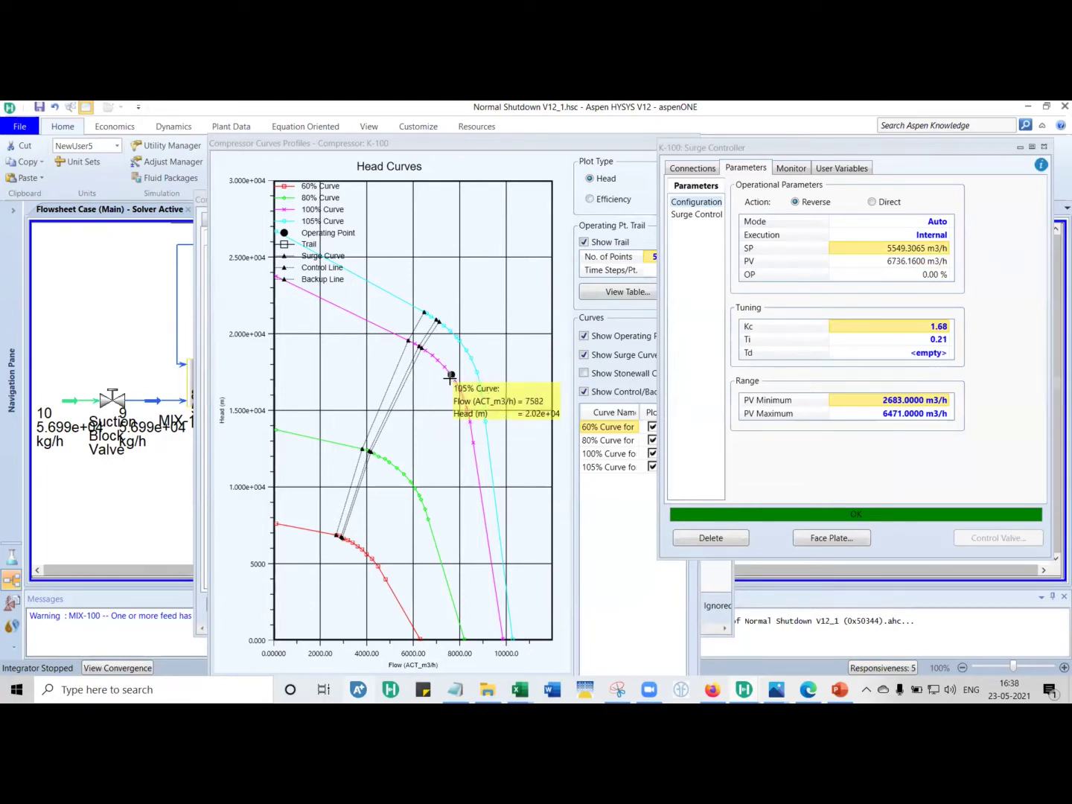
left_click(892, 264)
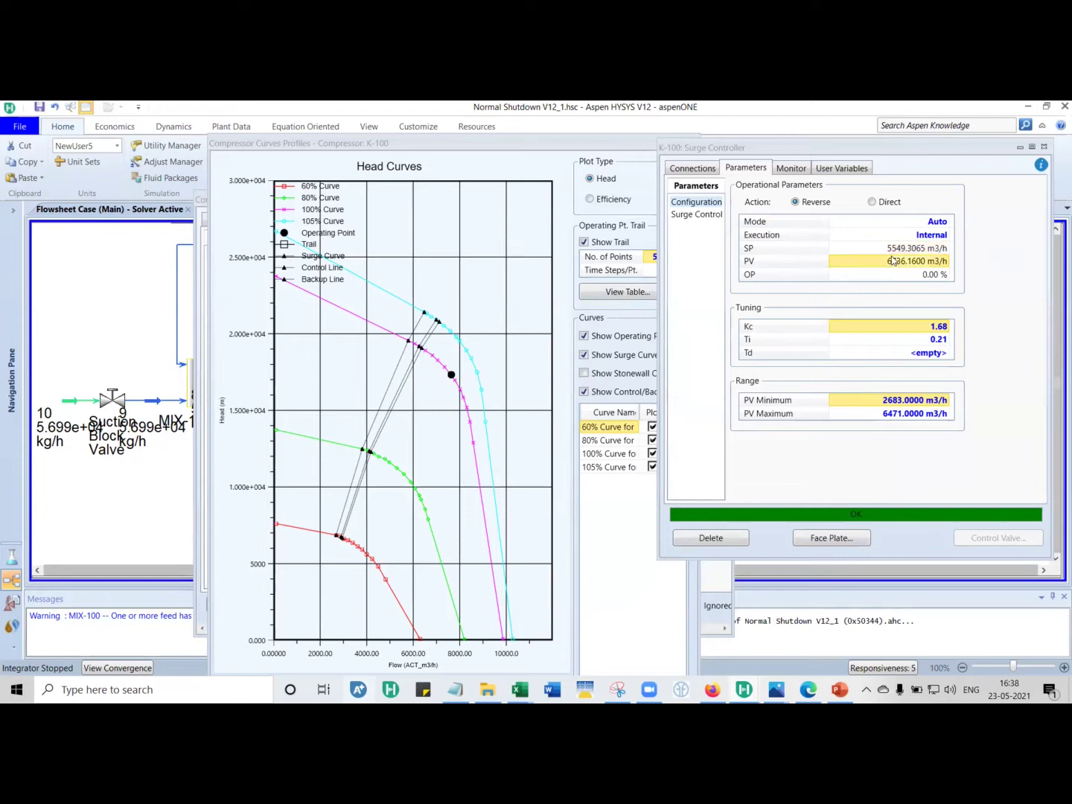
mouse_move(450, 381)
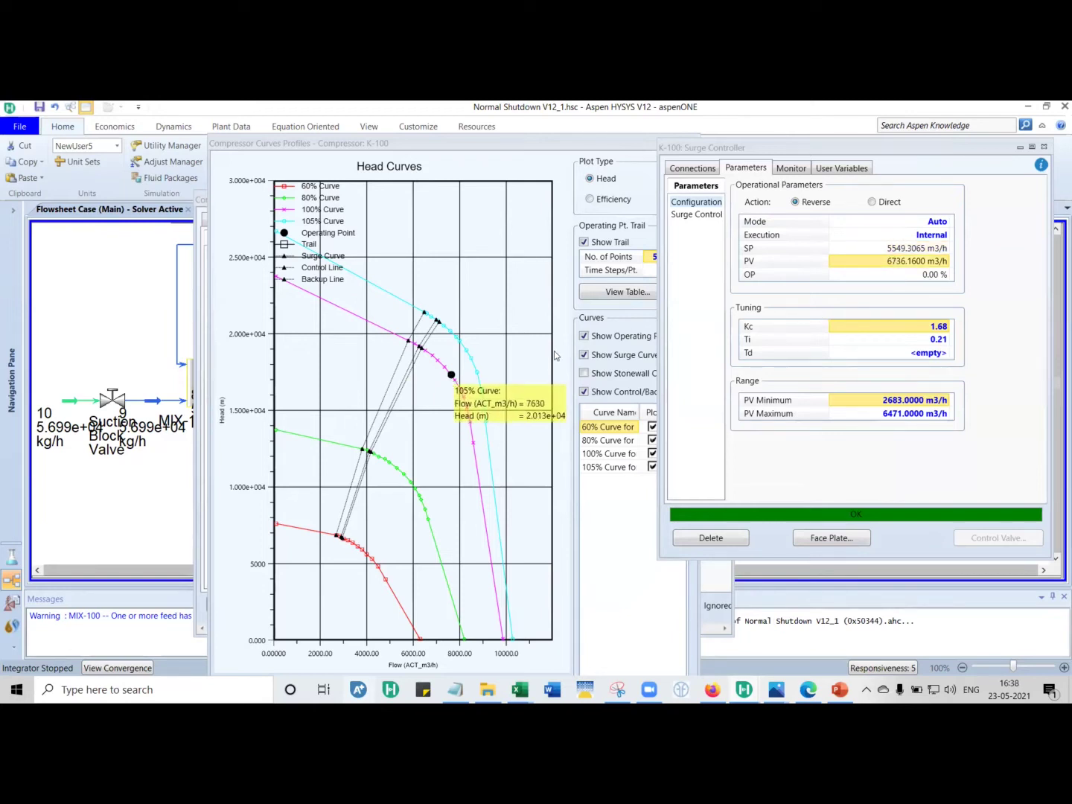
Review the surge controller's Configuration page: OP 0.00%, SP 5549.3065 m3/h, Kc 1.68, Ti 0.21.
left_click(696, 215)
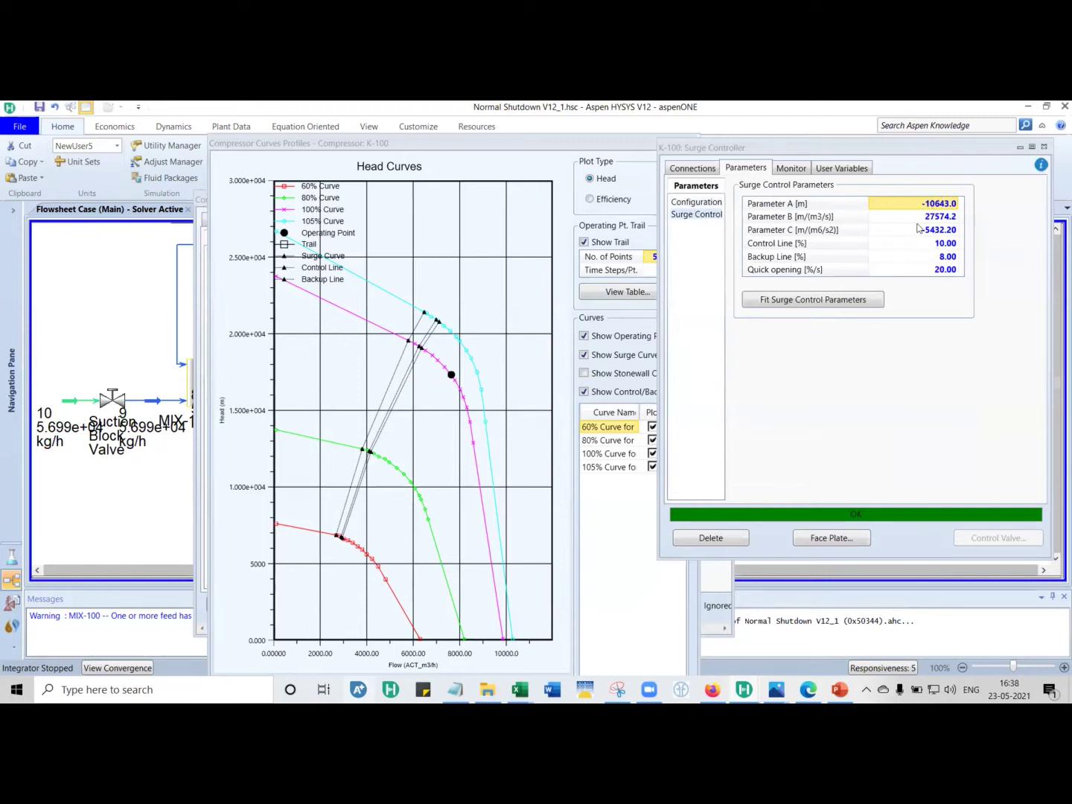
left_click(712, 205)
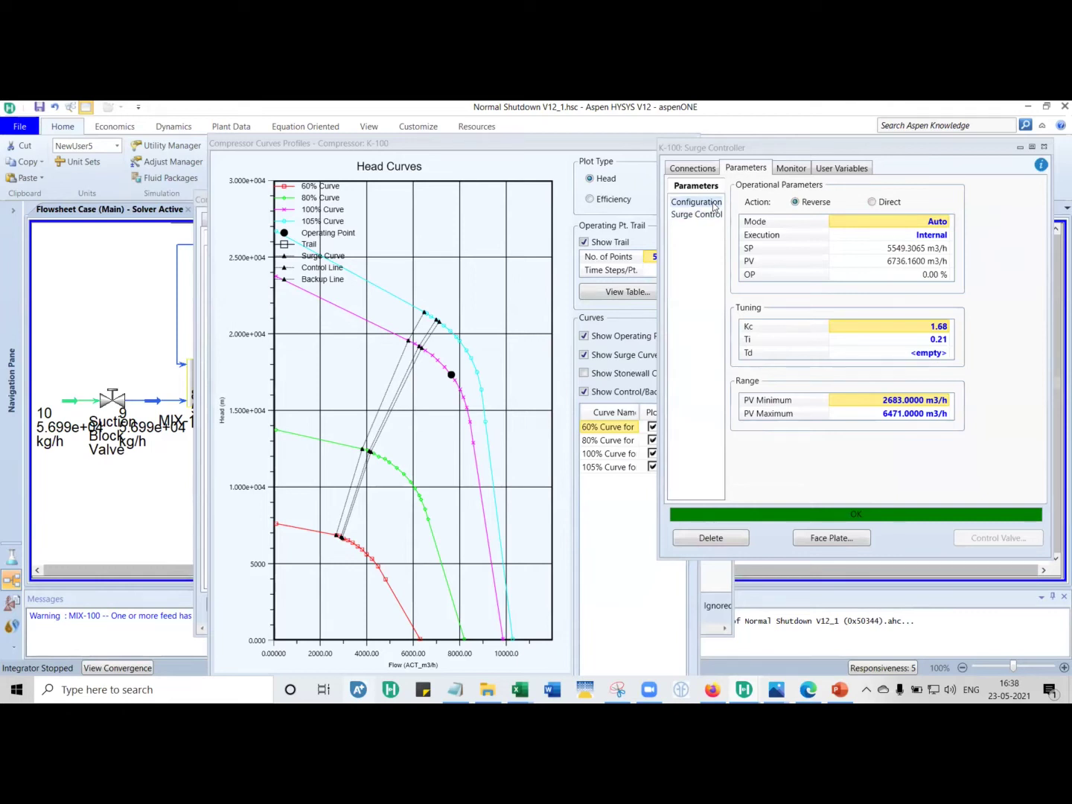
mouse_move(896, 258)
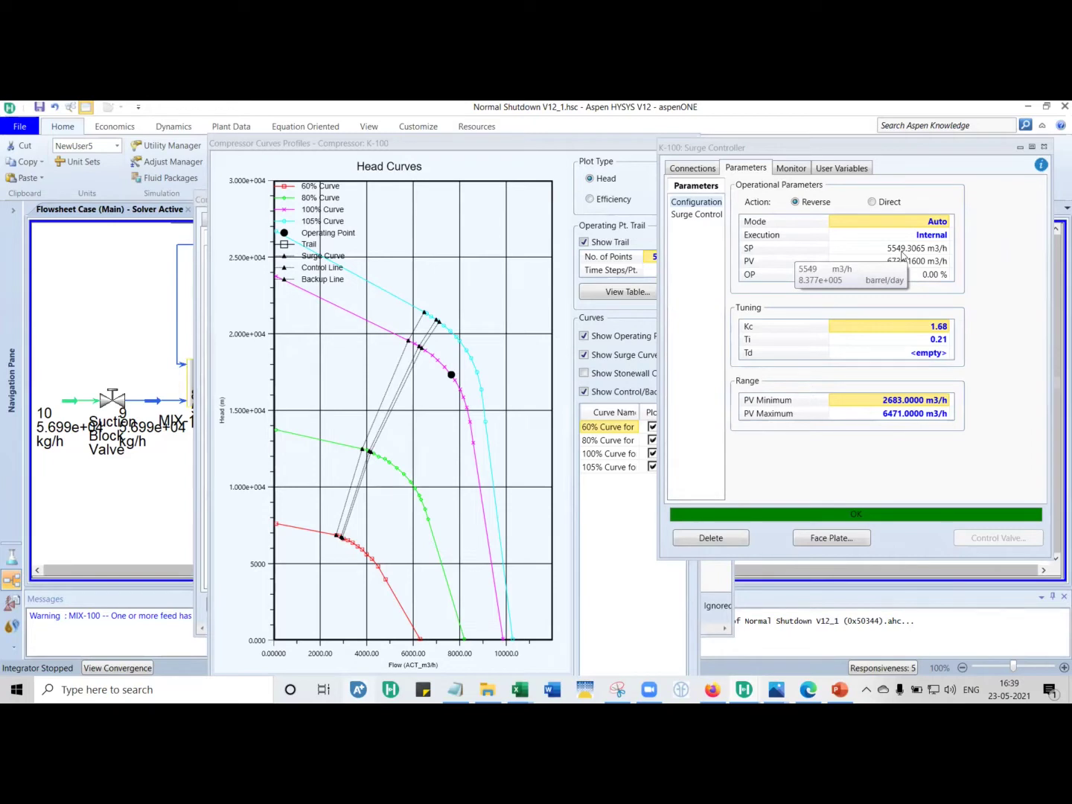
mouse_move(451, 374)
mouse_move(423, 348)
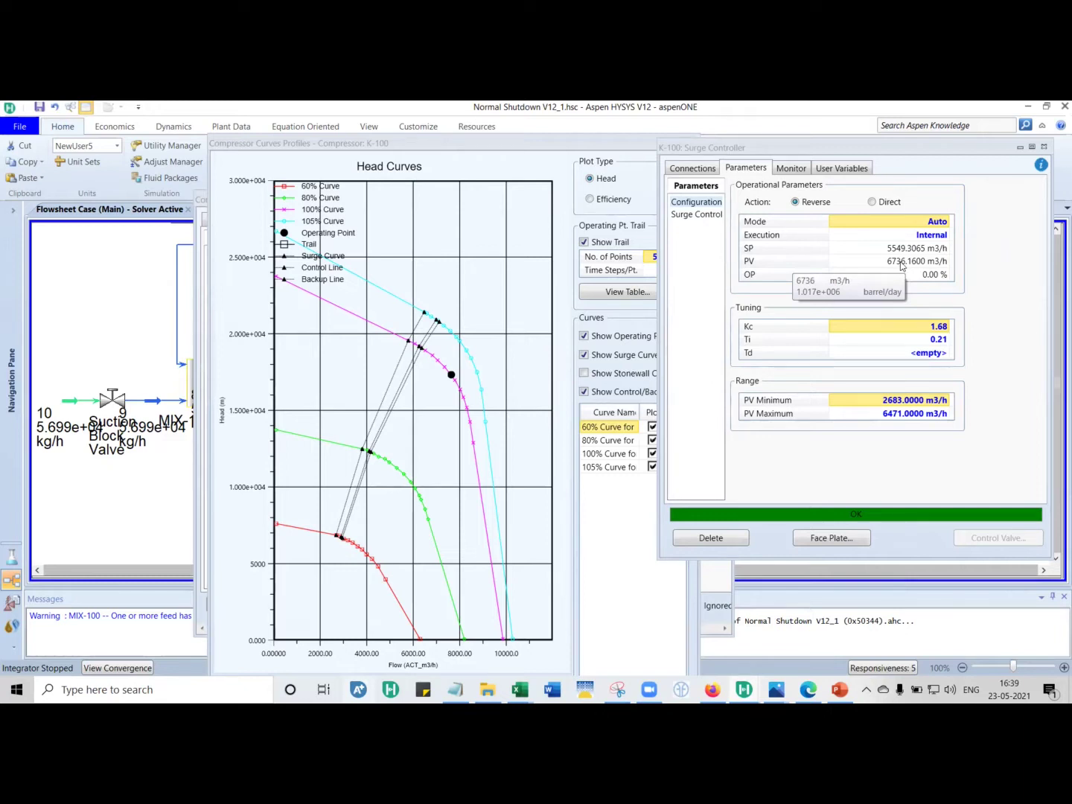
left_click(937, 277)
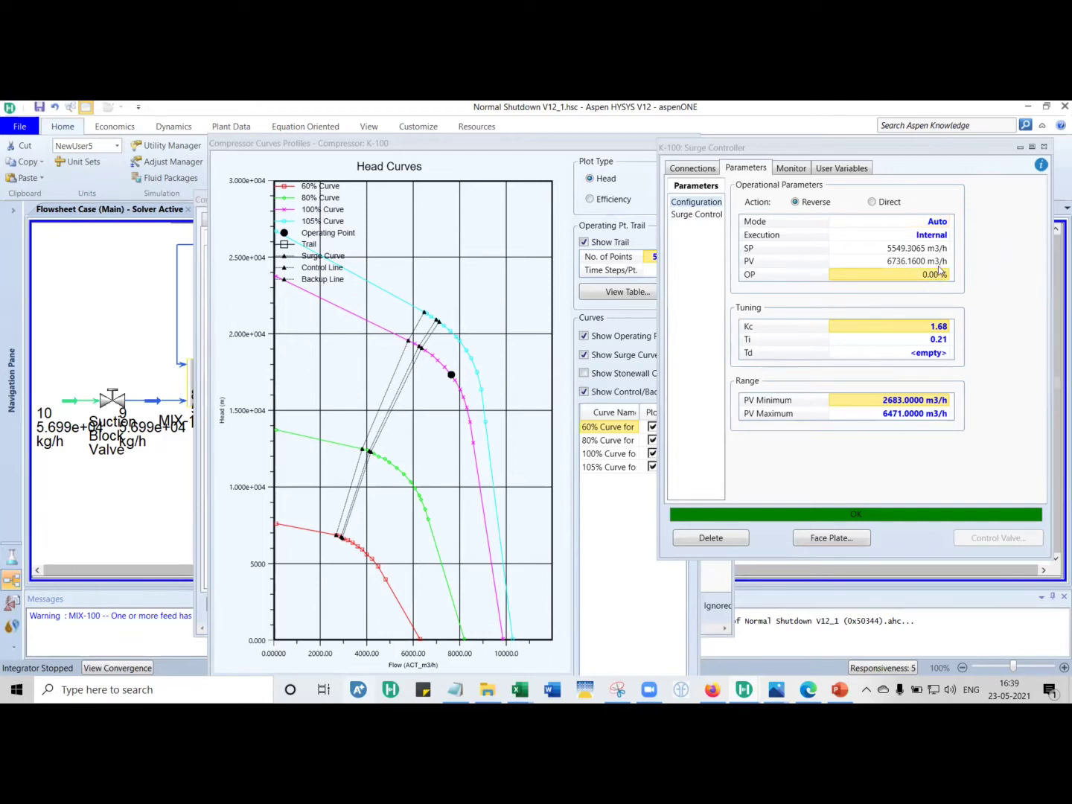
left_click(935, 251)
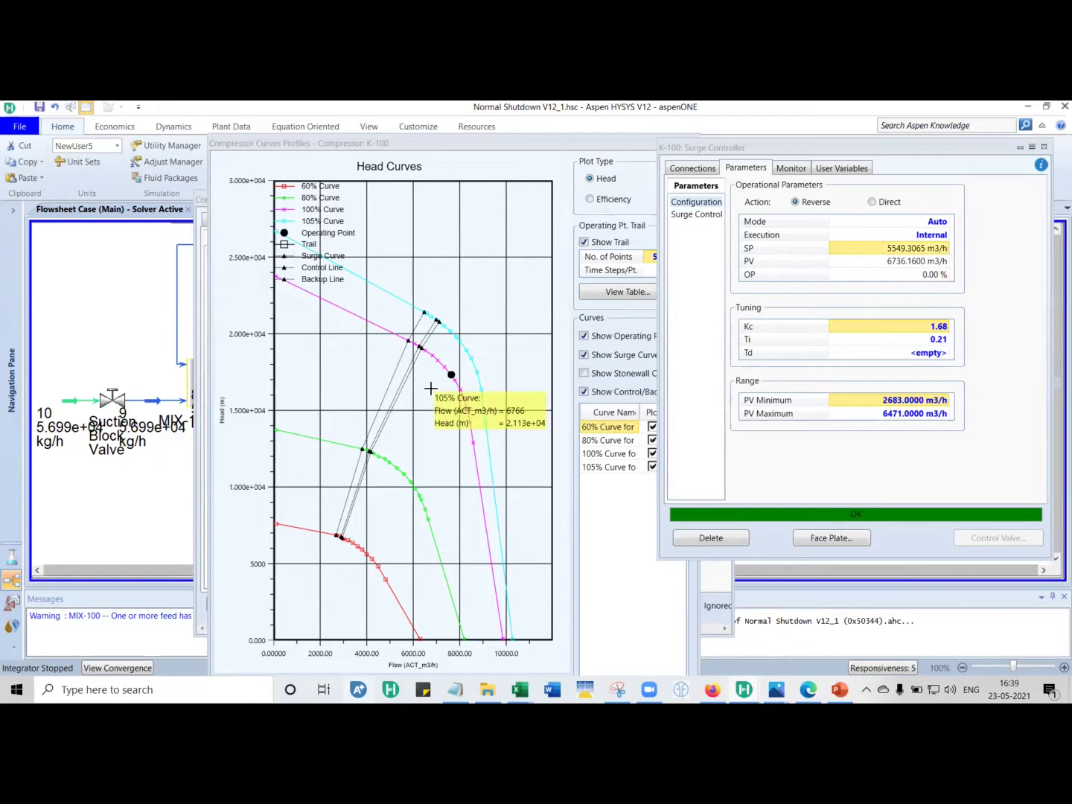
left_click(916, 262)
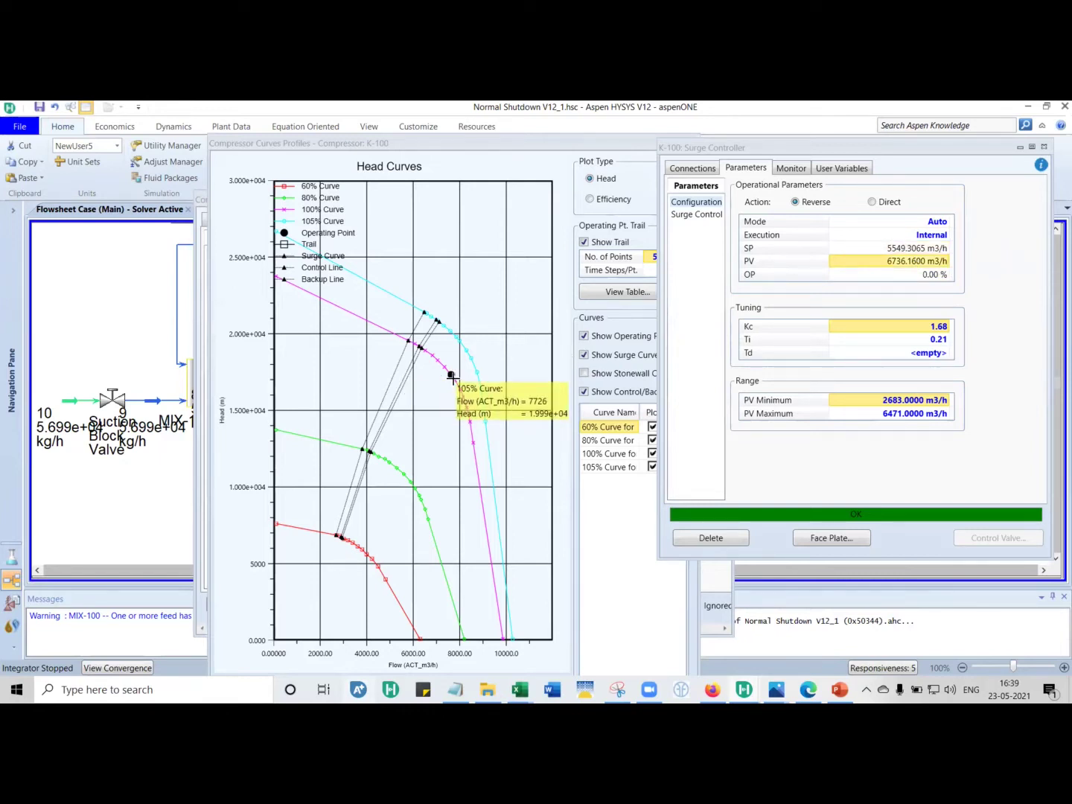
left_click(701, 215)
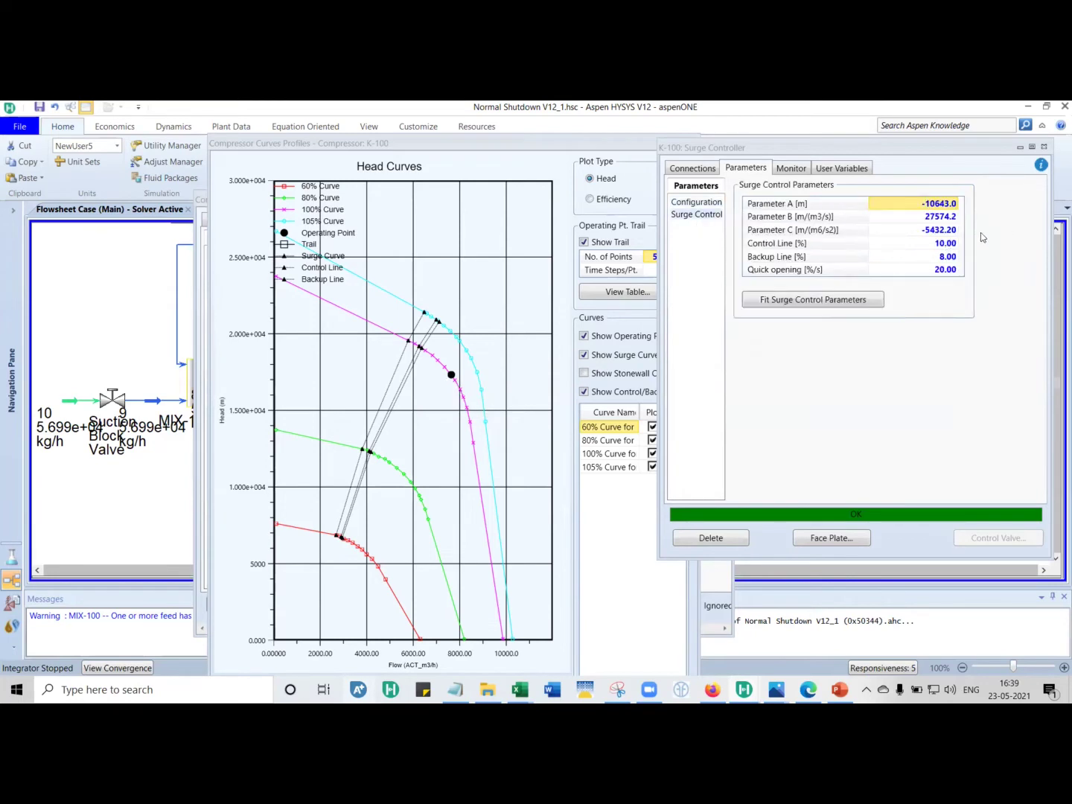
left_click(683, 201)
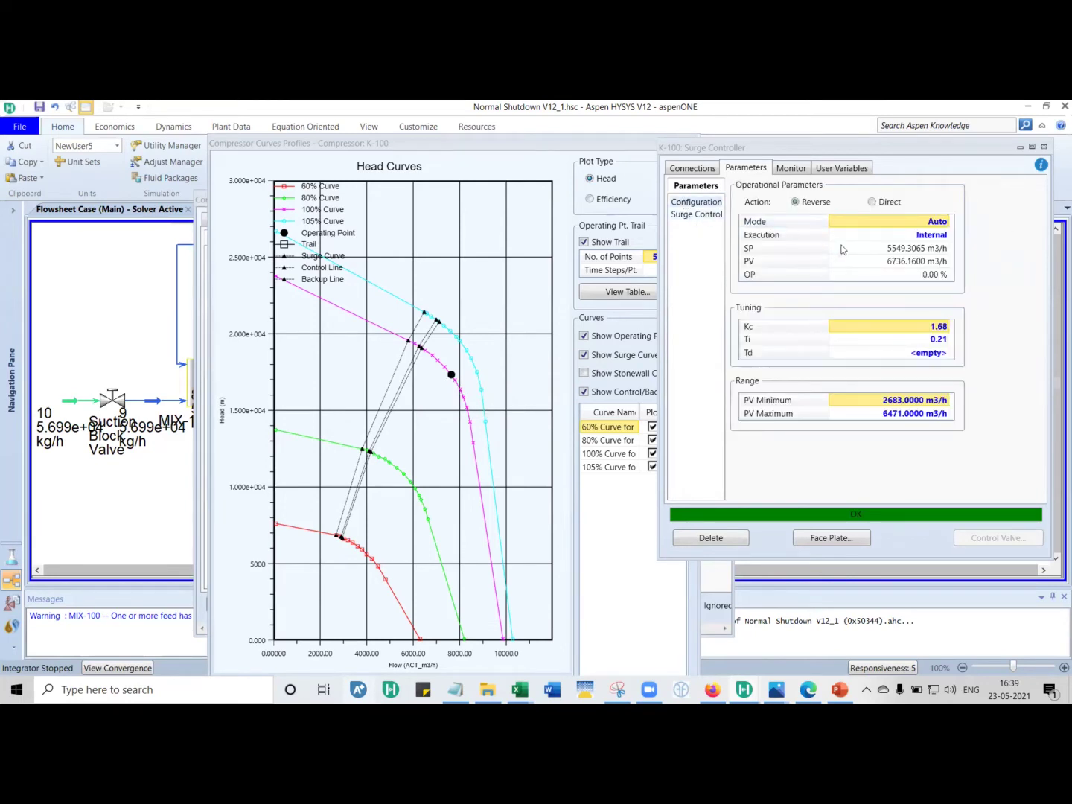
mouse_move(428, 378)
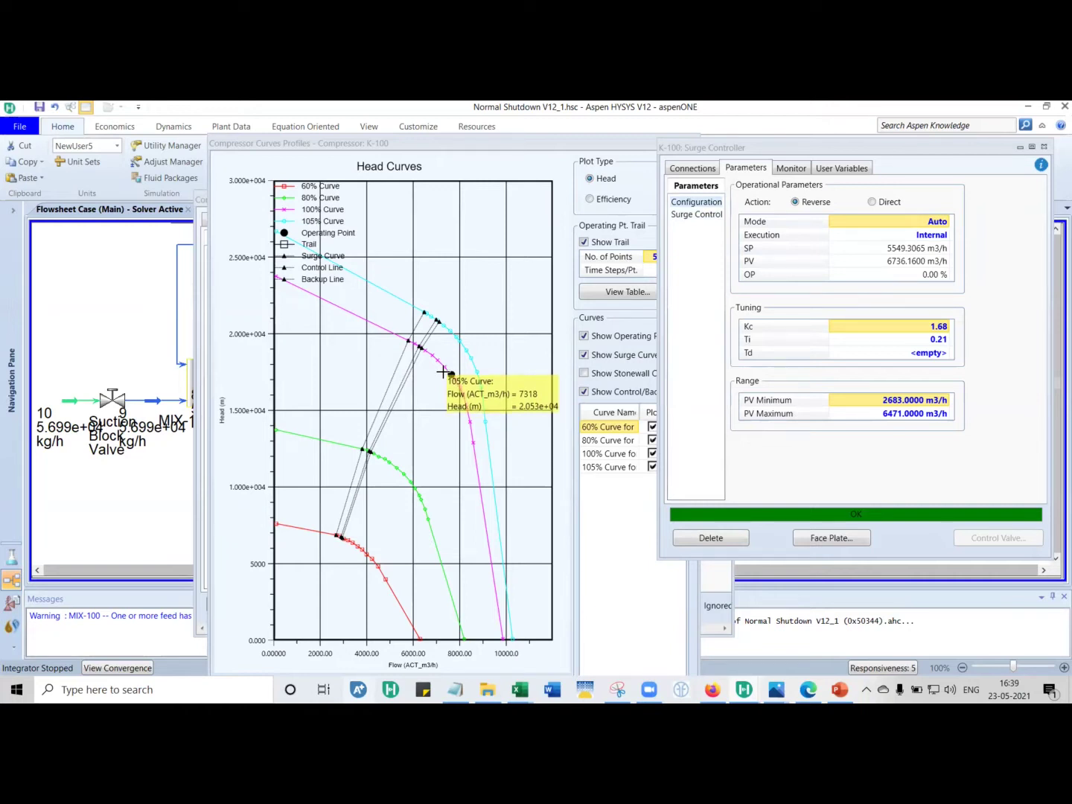
left_click(917, 275)
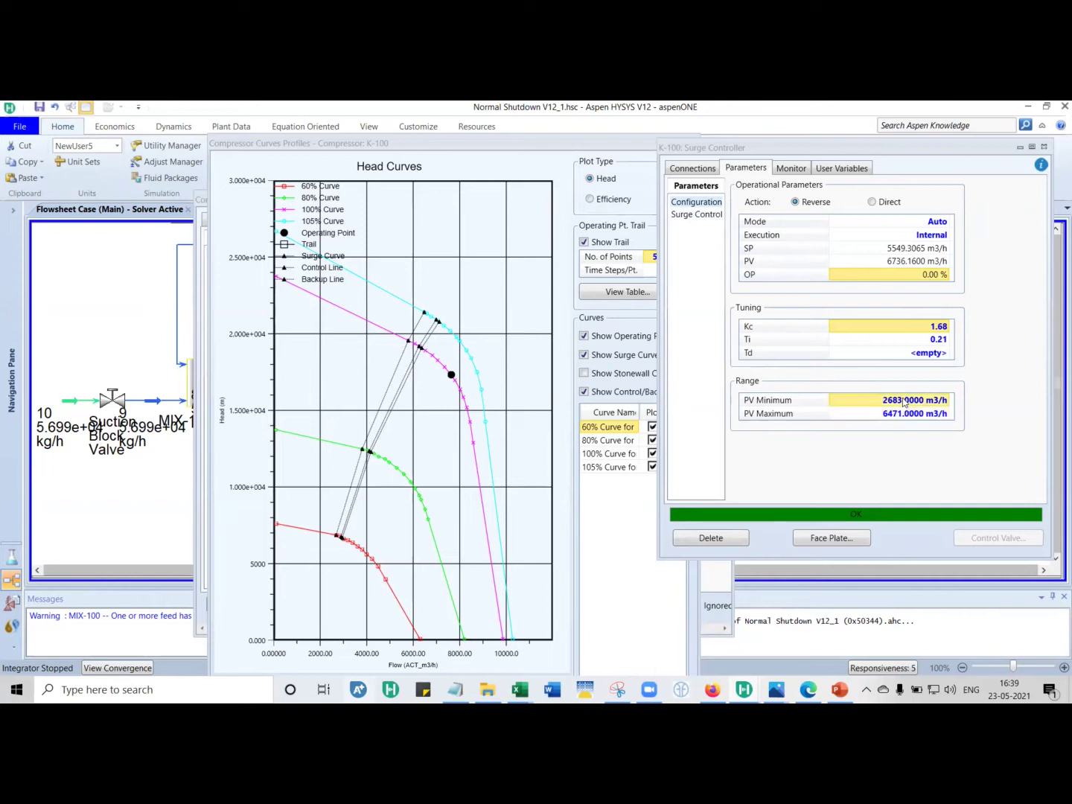
left_click(905, 414)
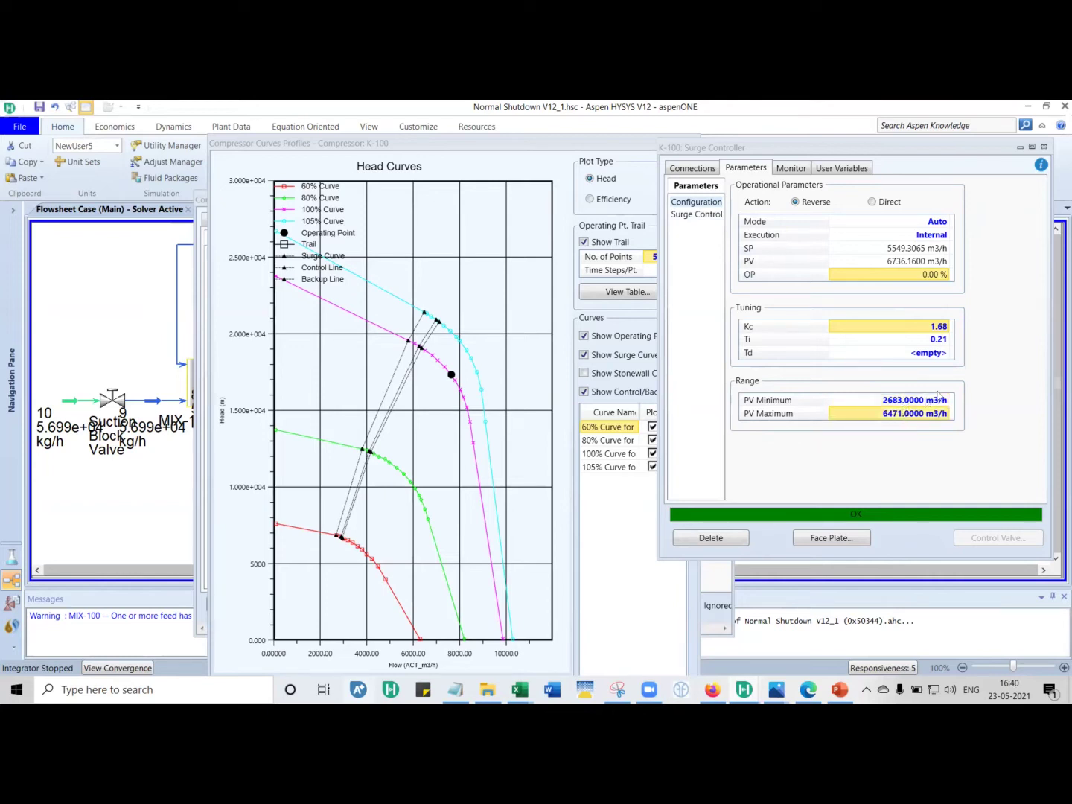
mouse_move(335, 533)
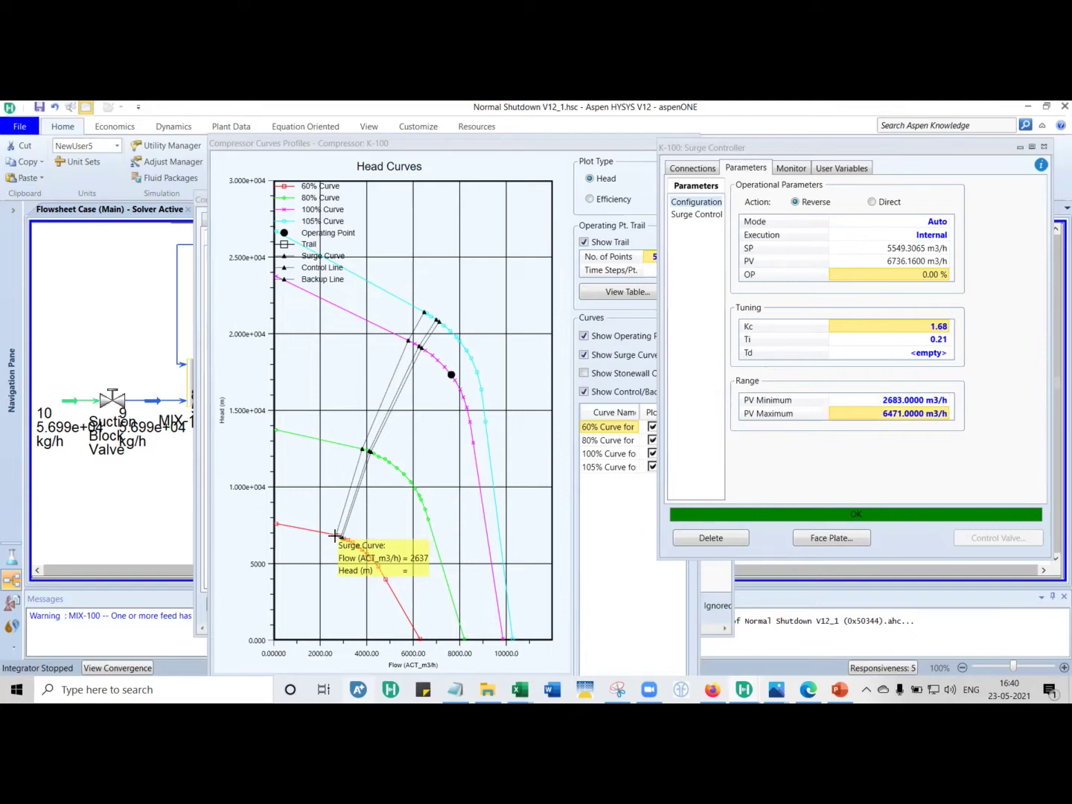
mouse_move(485, 421)
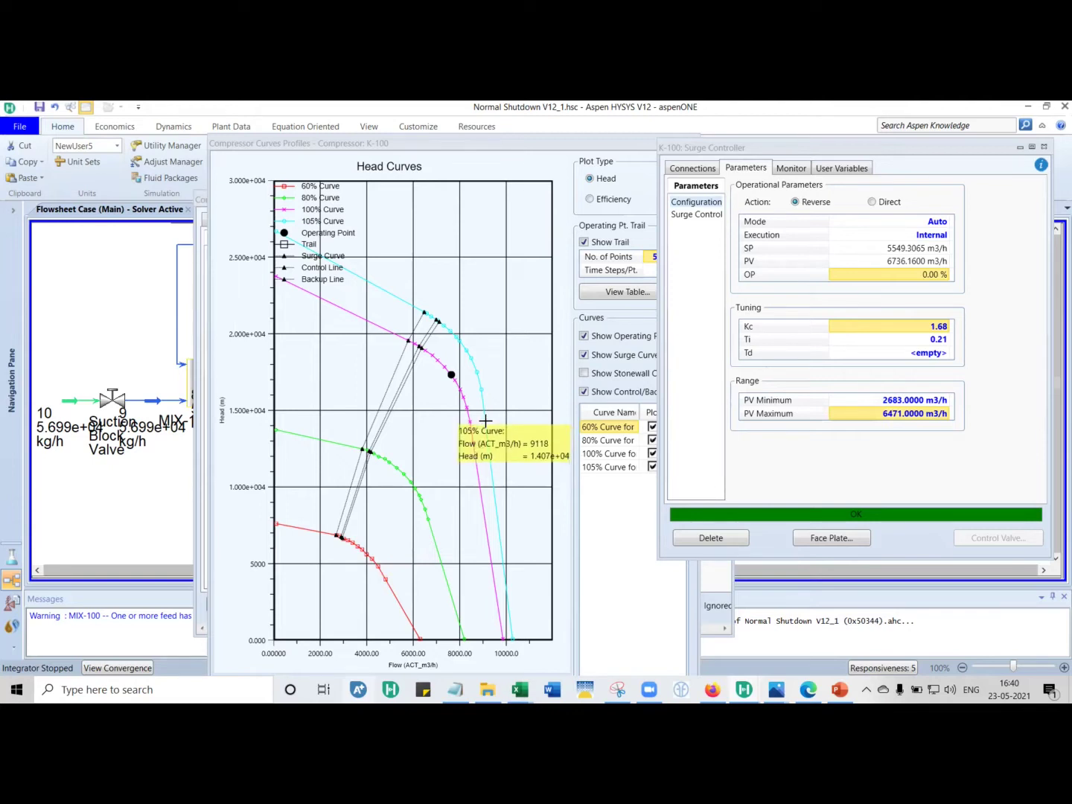
left_click(918, 413)
left_click(846, 400)
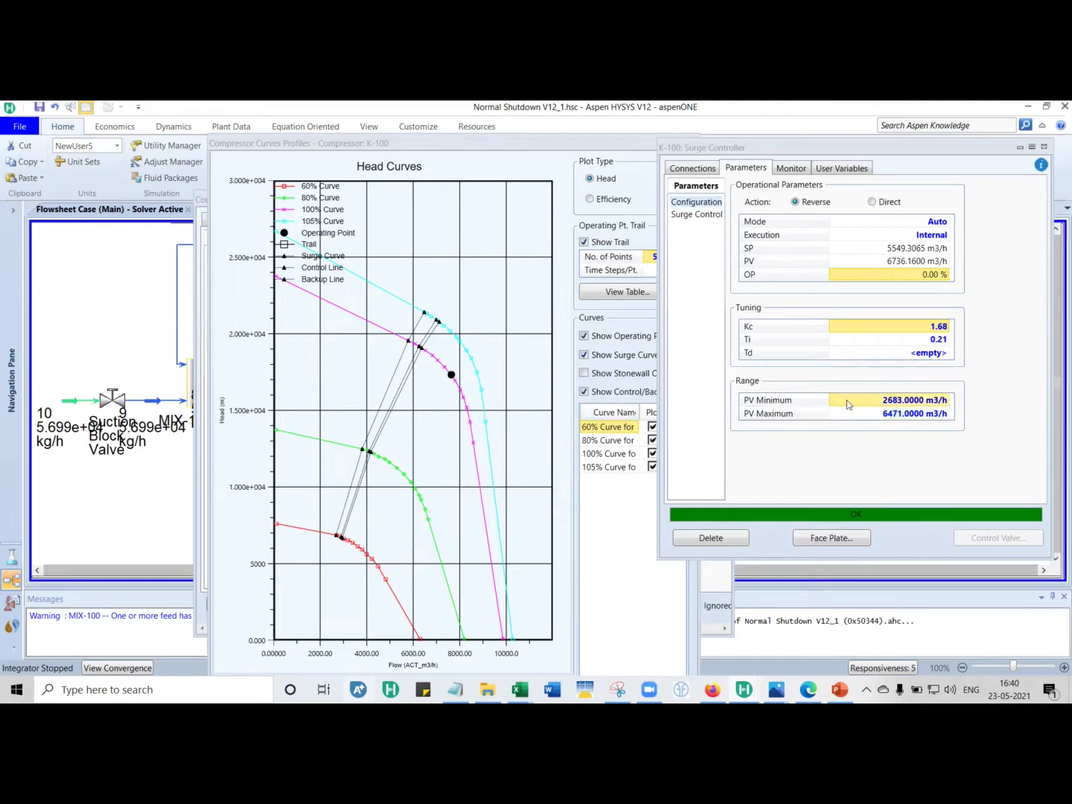
mouse_move(845, 416)
left_click(866, 414)
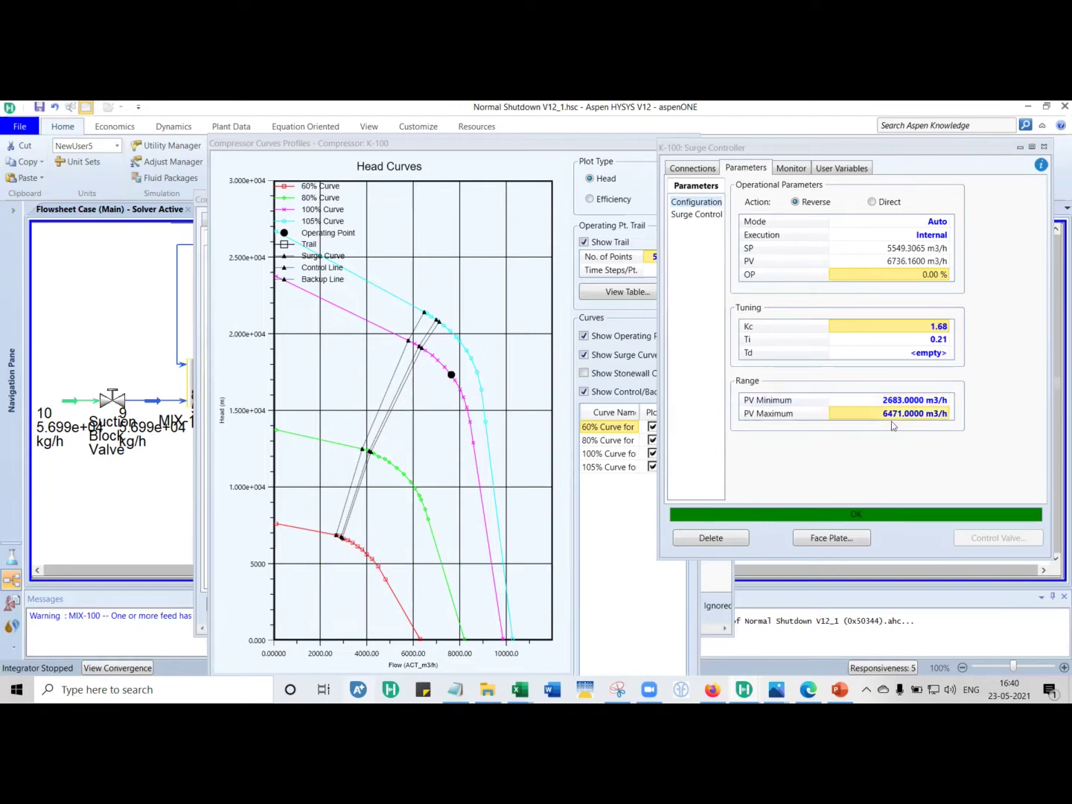
left_click(922, 341)
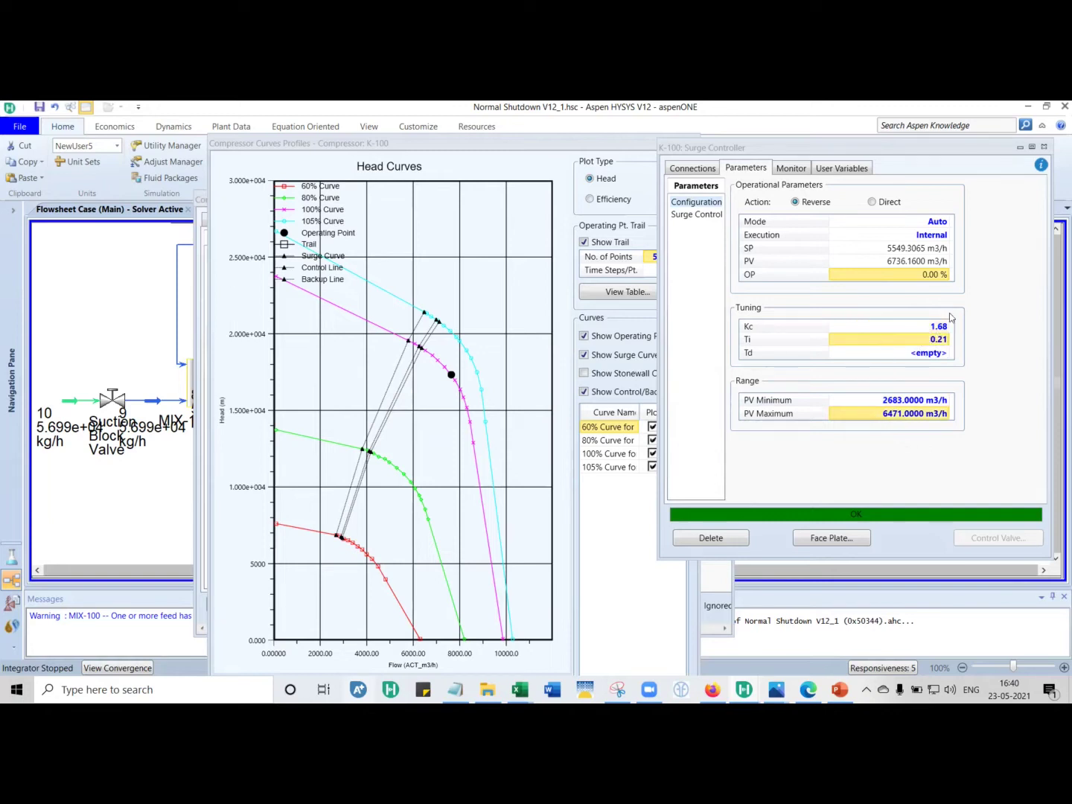
left_click(904, 326)
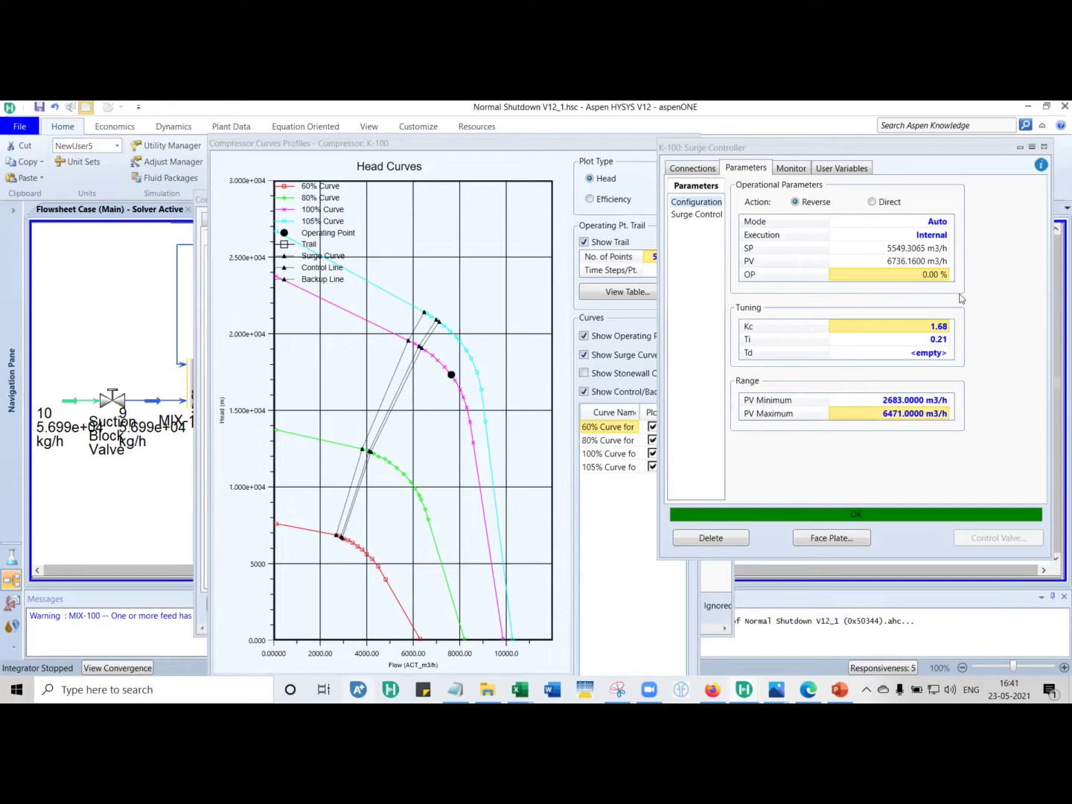
left_click(934, 338)
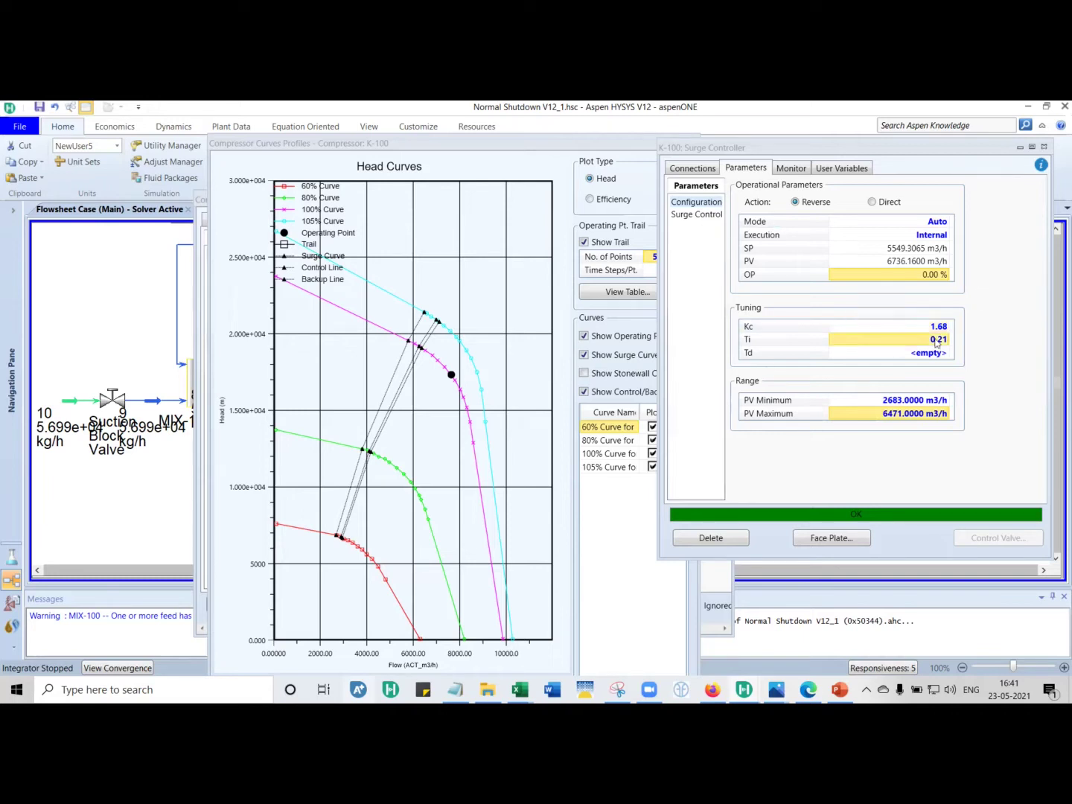
left_click(935, 330)
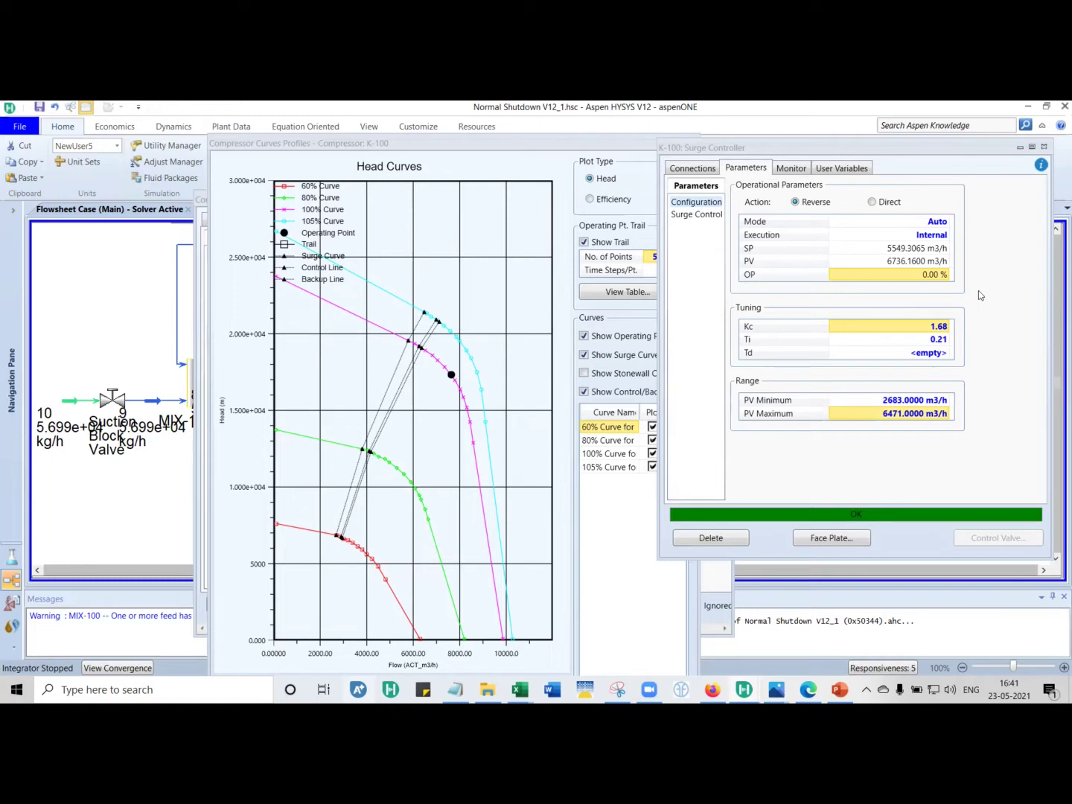
left_click(937, 340)
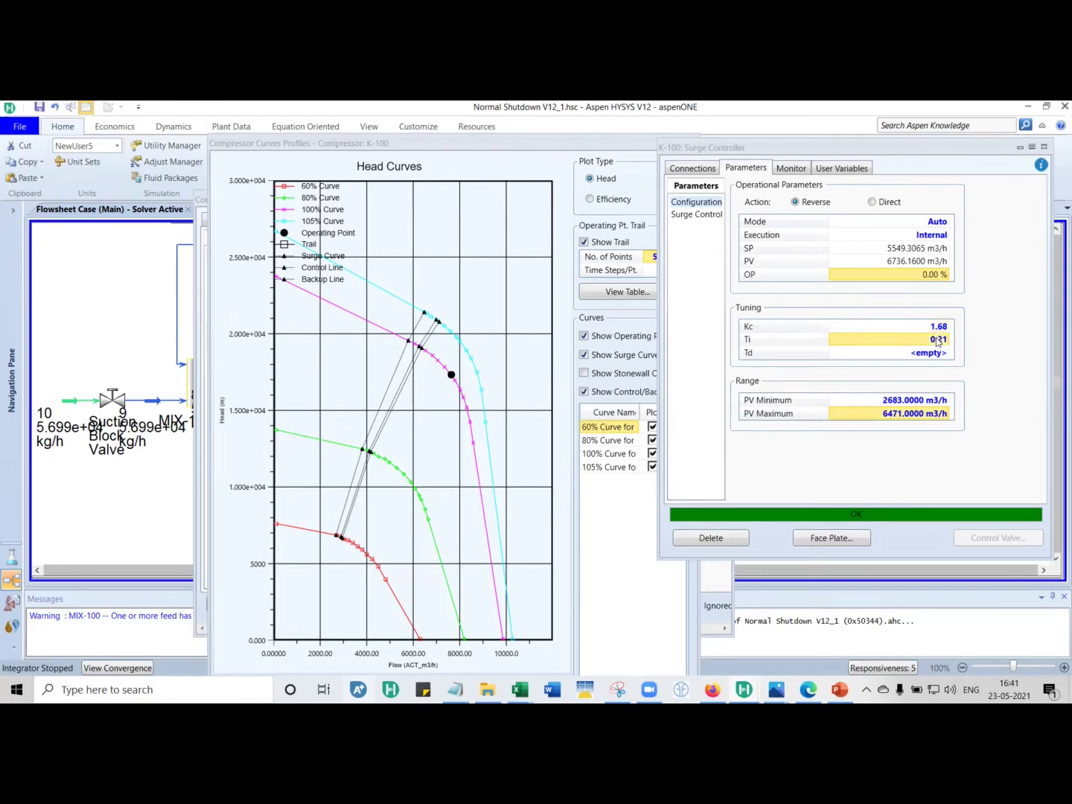
left_click(932, 328)
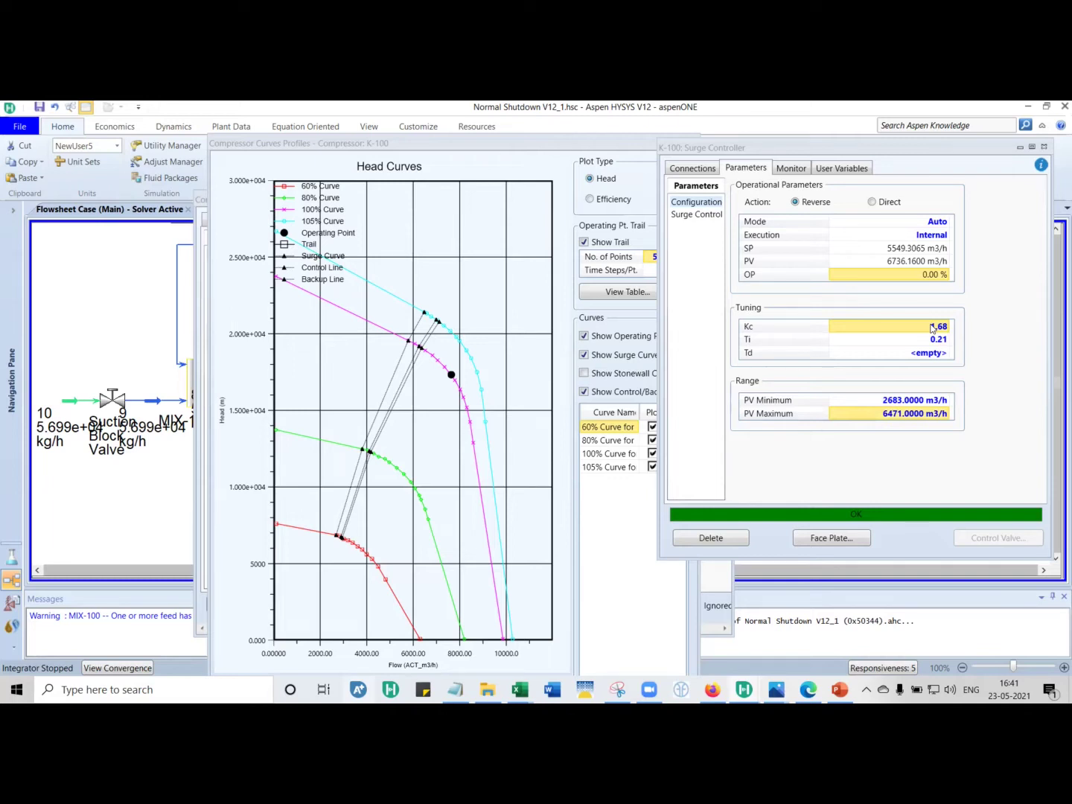
Close the surge controller, compressor curve profiles and K-100 property windows.
mouse_move(451, 374)
mouse_move(450, 370)
left_click(1043, 147)
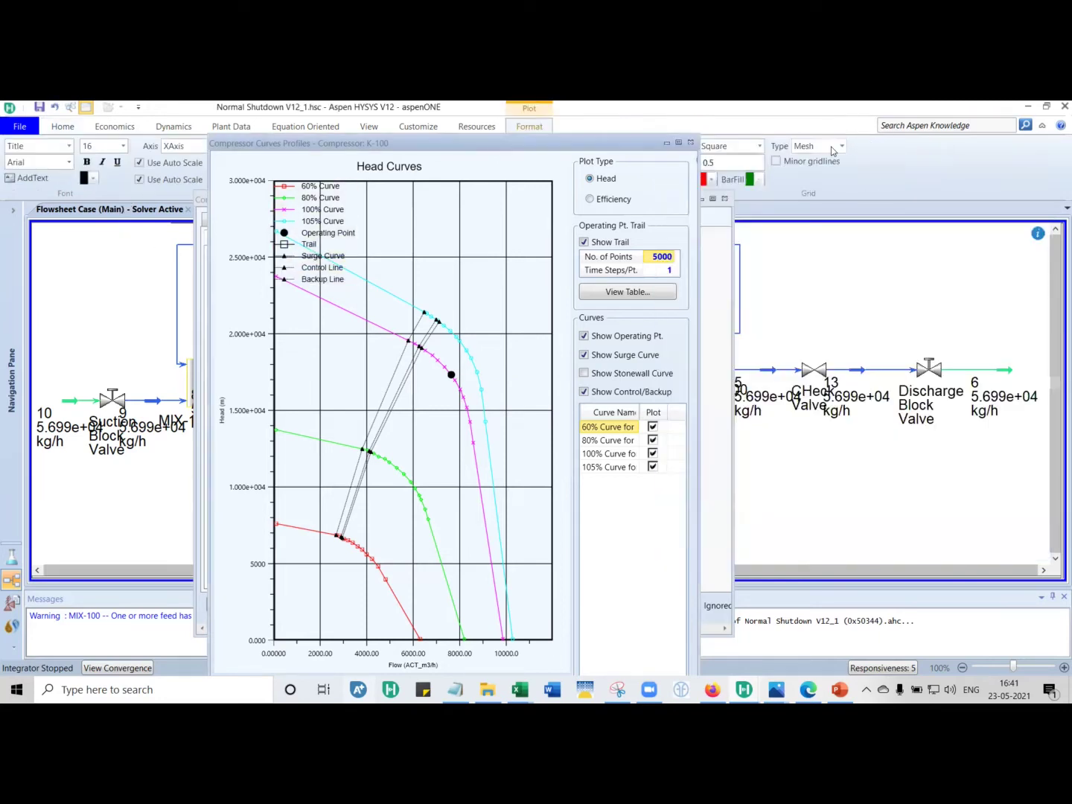
left_click(690, 144)
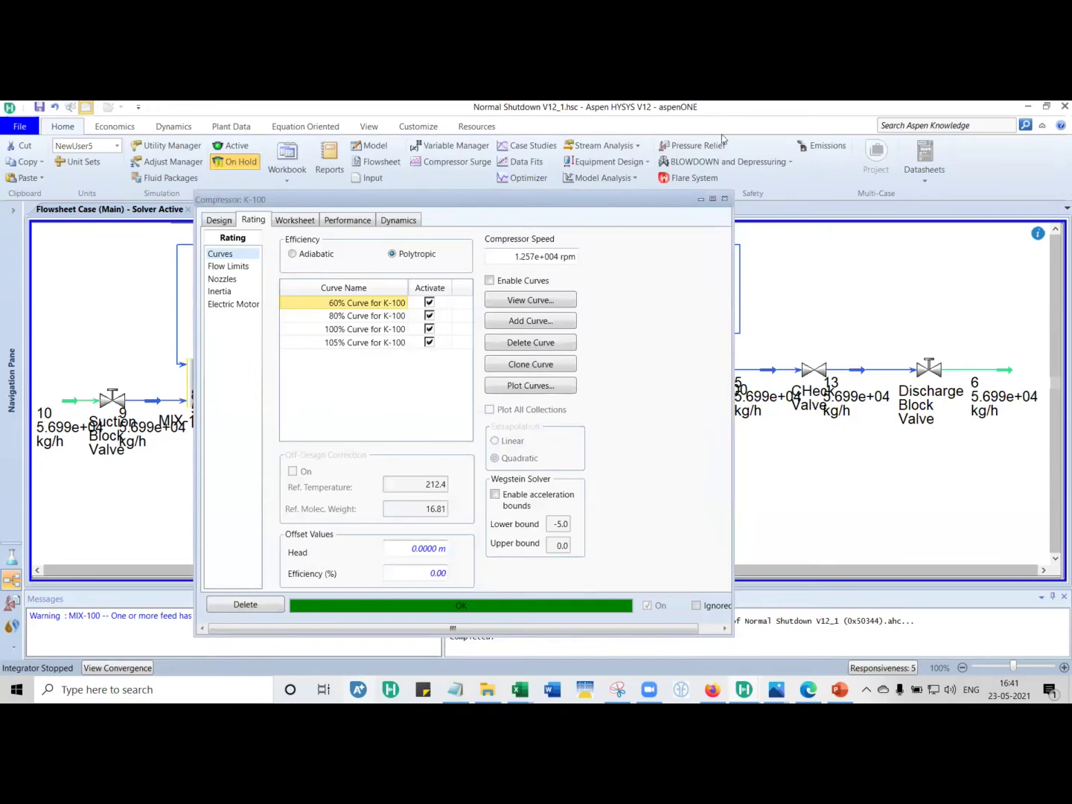
left_click(724, 199)
mouse_move(631, 281)
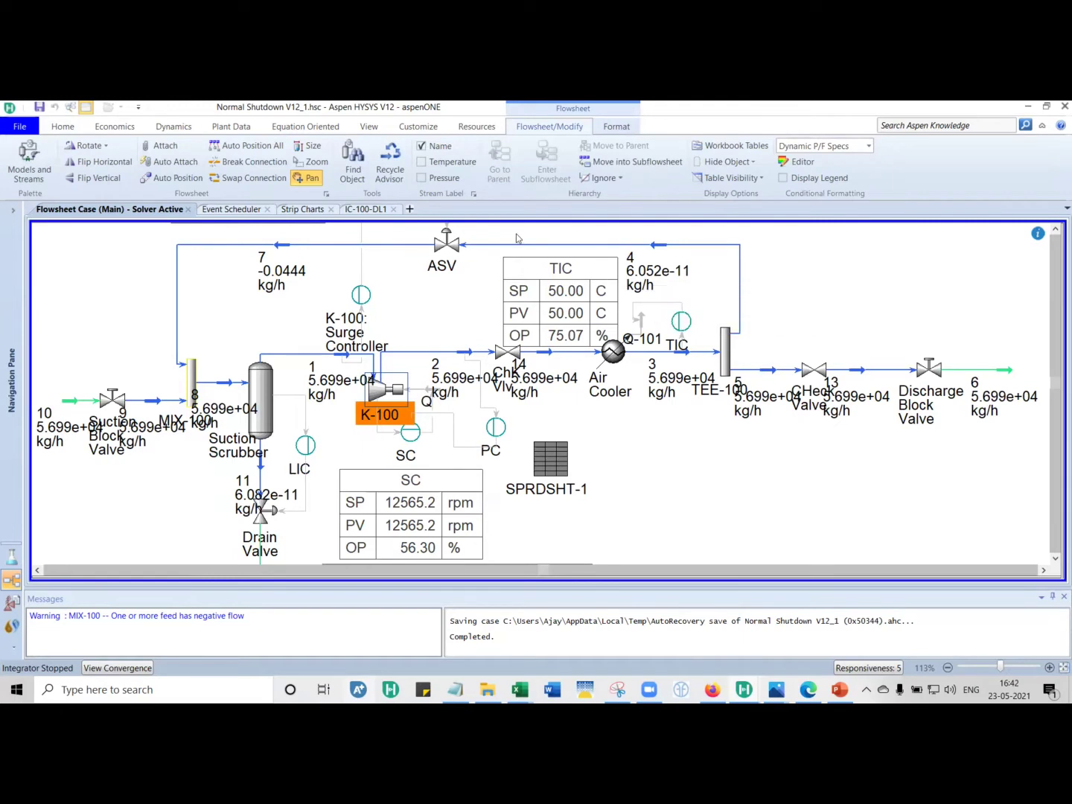
In the Event Scheduler, expand ESD and the Compressor Normal Trip sequence to list its four stages.
left_click(231, 211)
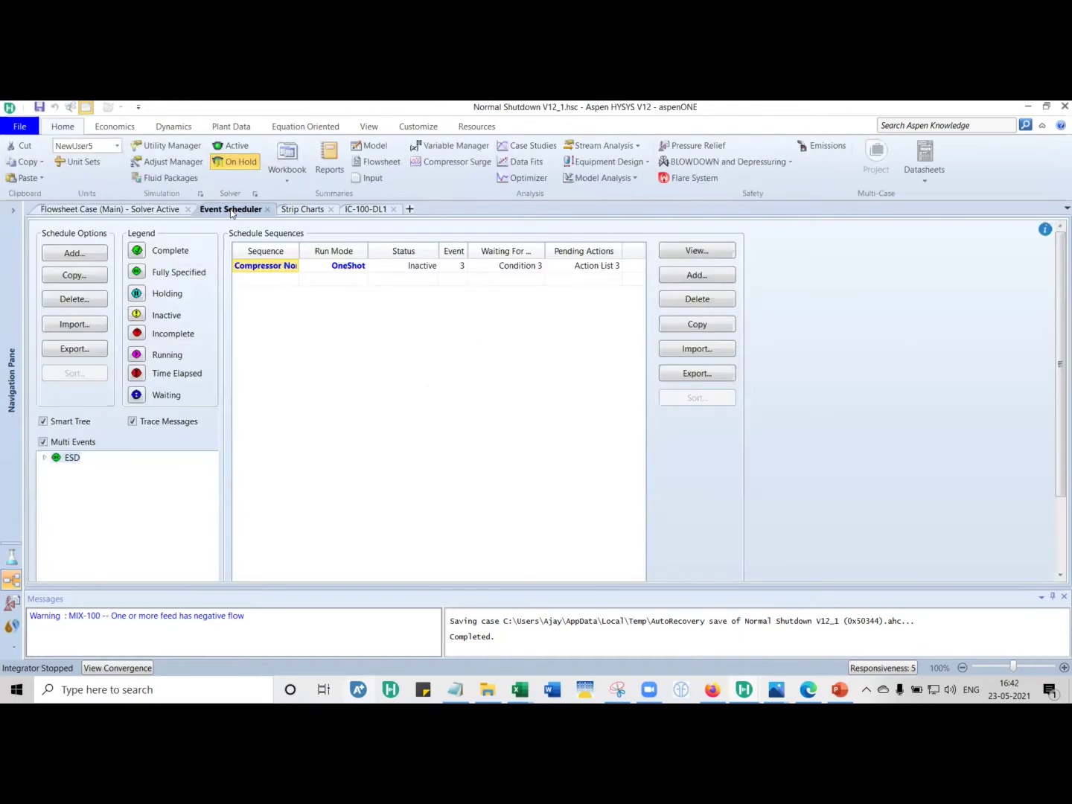
left_click(44, 457)
left_click(57, 469)
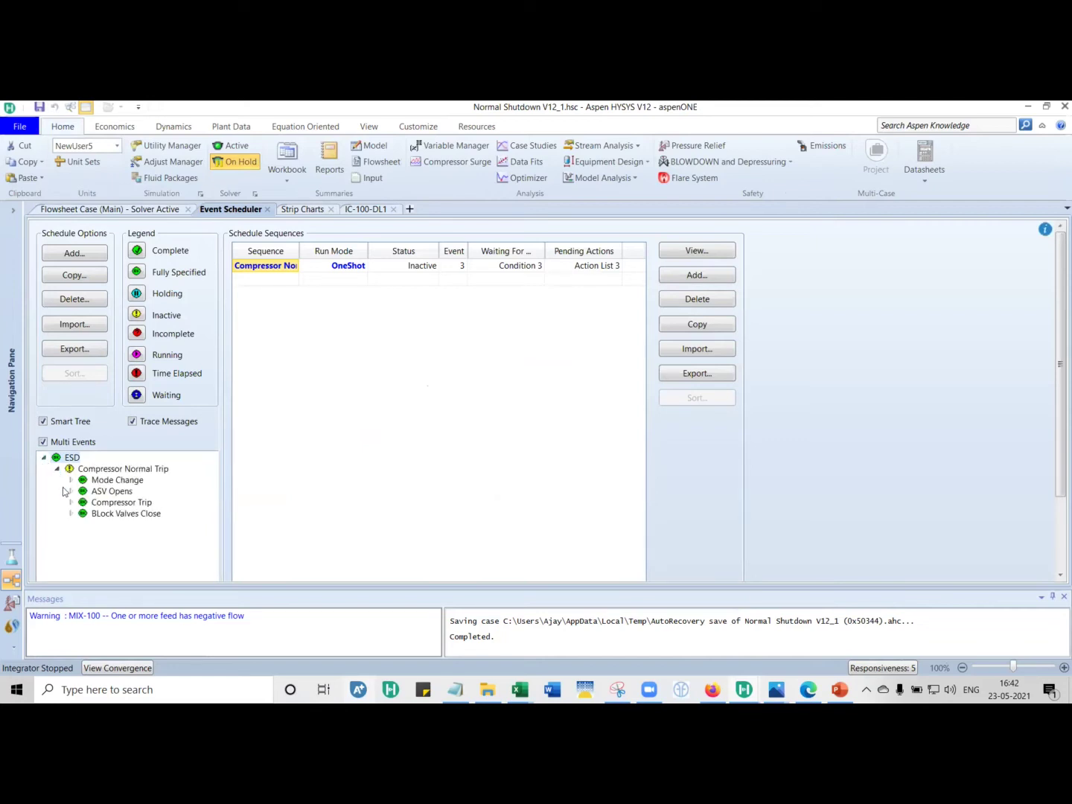
Return to the main flowsheet and nudge the PC controller slightly up and left.
left_click(169, 209)
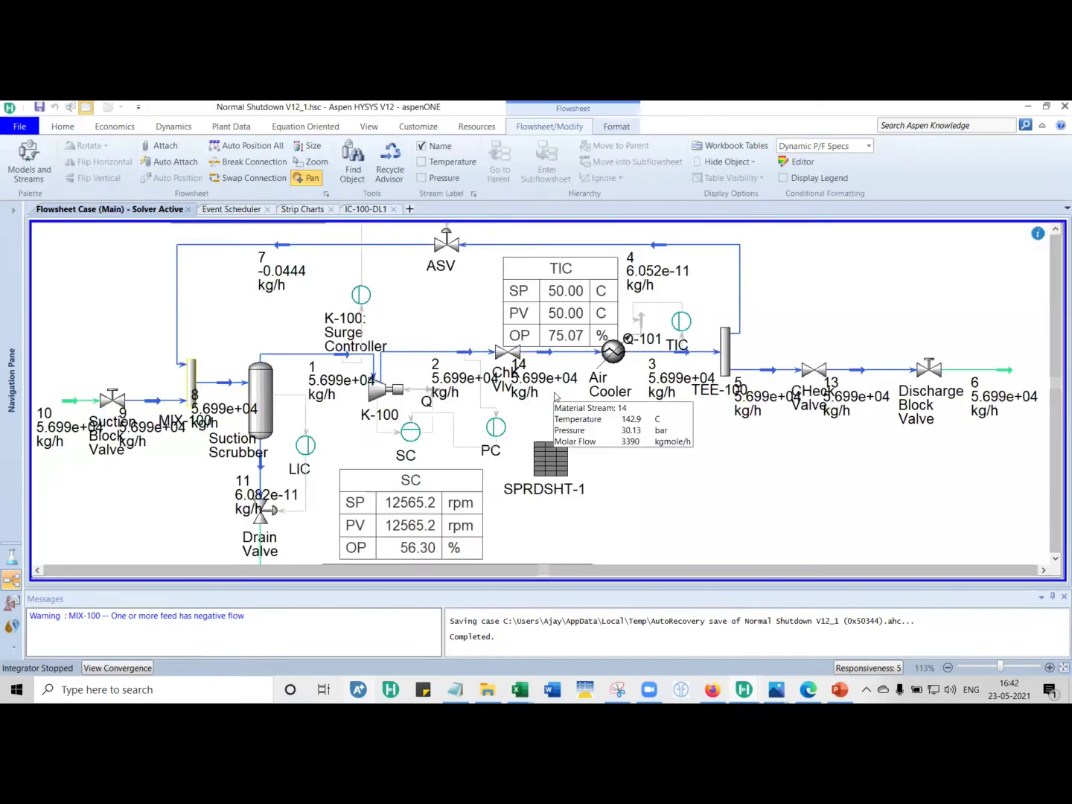
mouse_move(498, 426)
left_click_drag(497, 426, 491, 416)
Select the Surge Controller, ASV, PC, K-100 and SC icons in turn on the flowsheet.
mouse_move(406, 432)
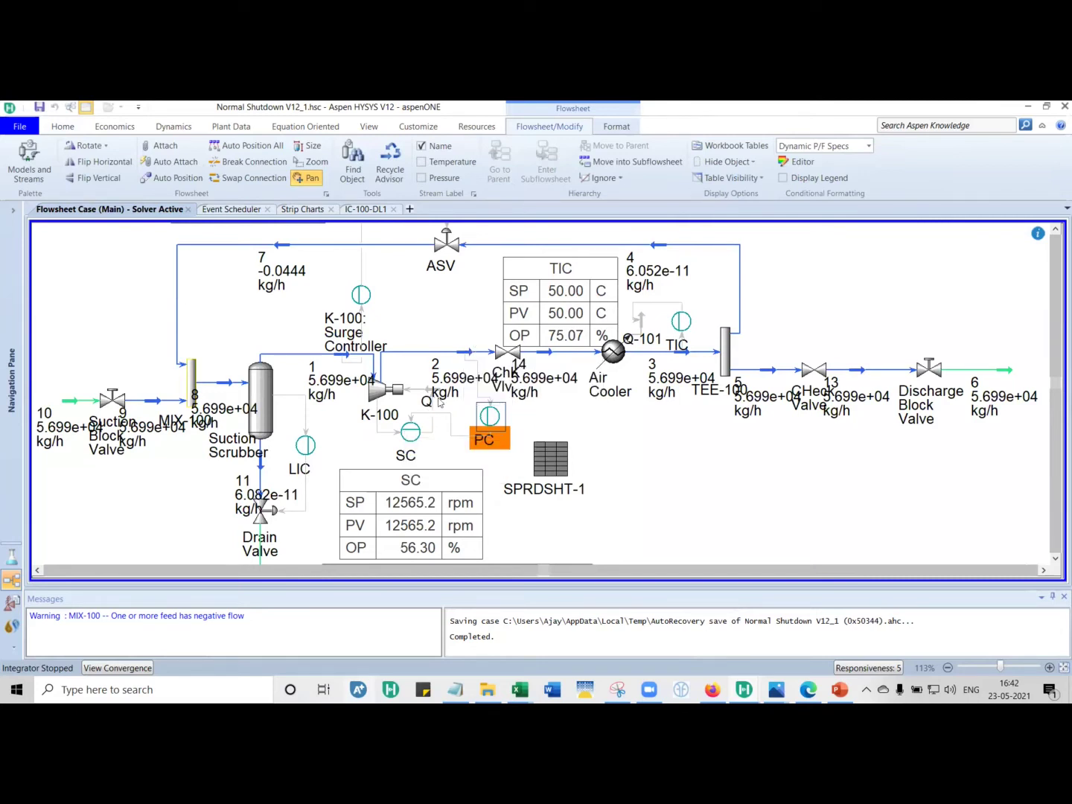
mouse_move(389, 490)
mouse_move(414, 399)
mouse_move(379, 396)
mouse_move(360, 310)
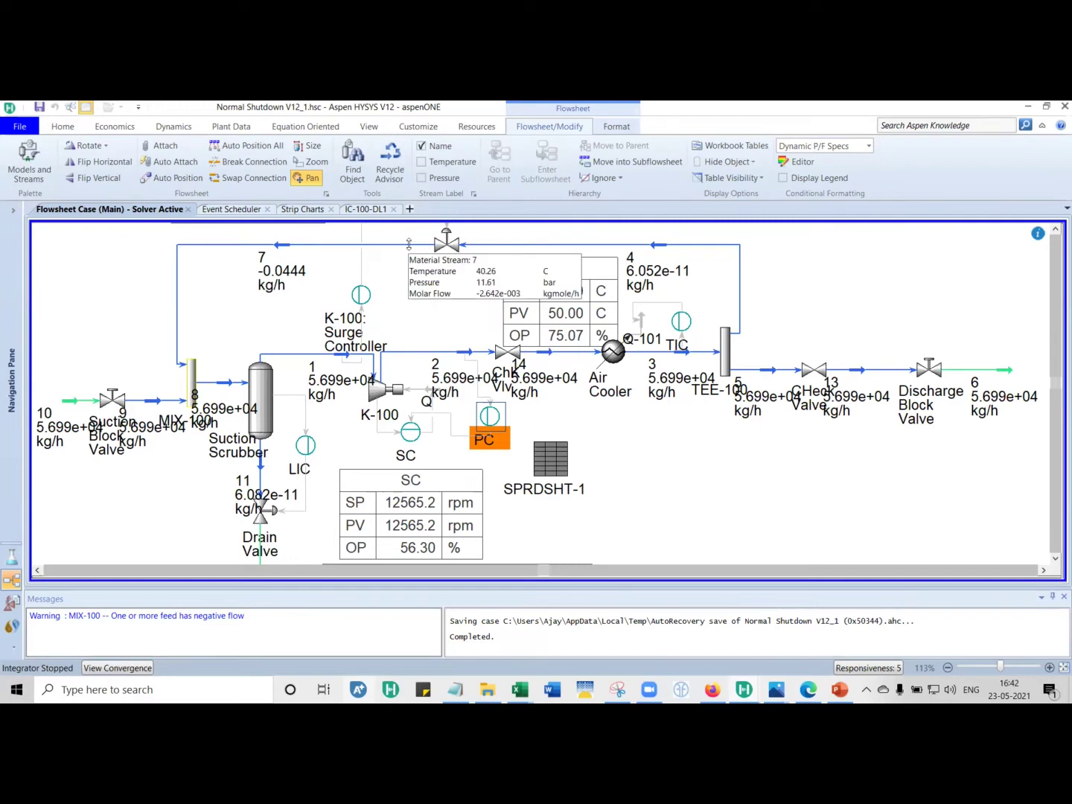
mouse_move(453, 249)
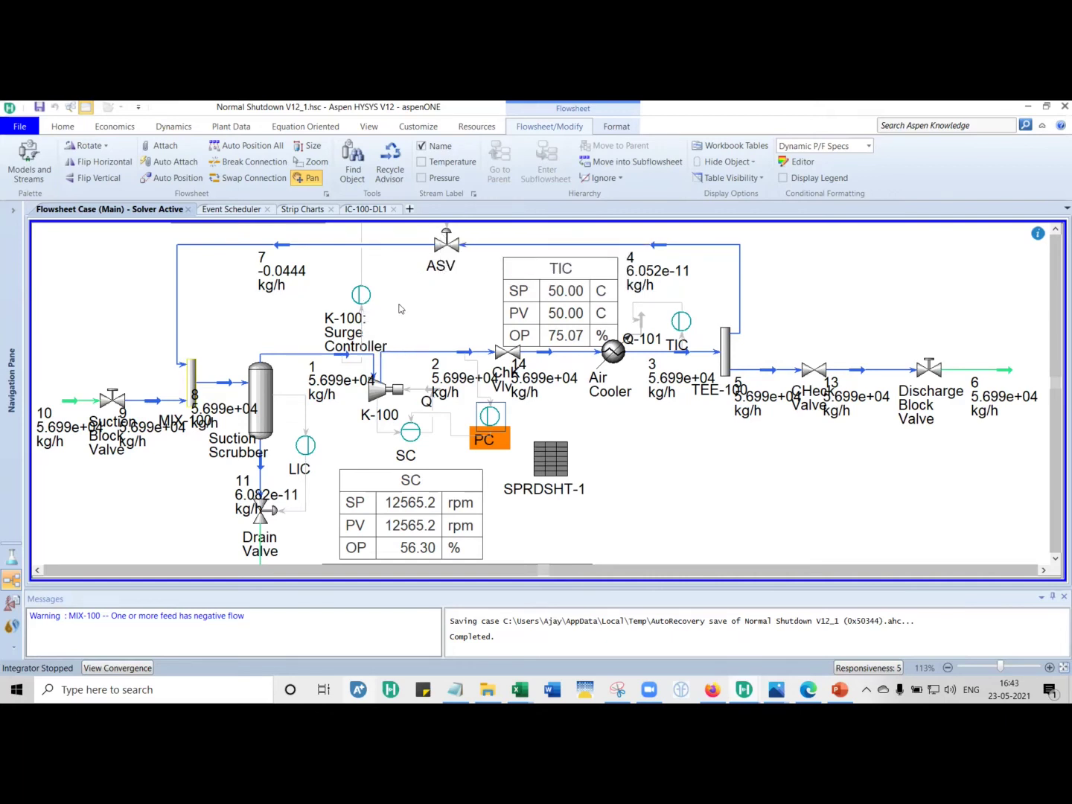
left_click(362, 298)
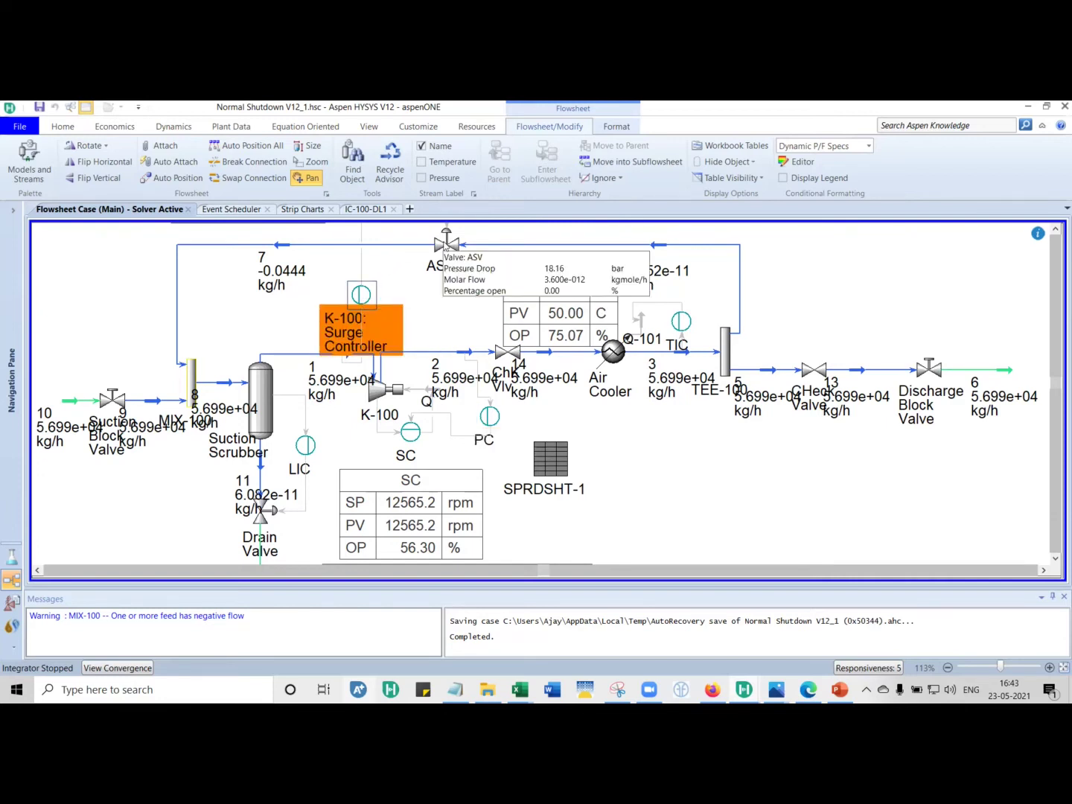
left_click(447, 244)
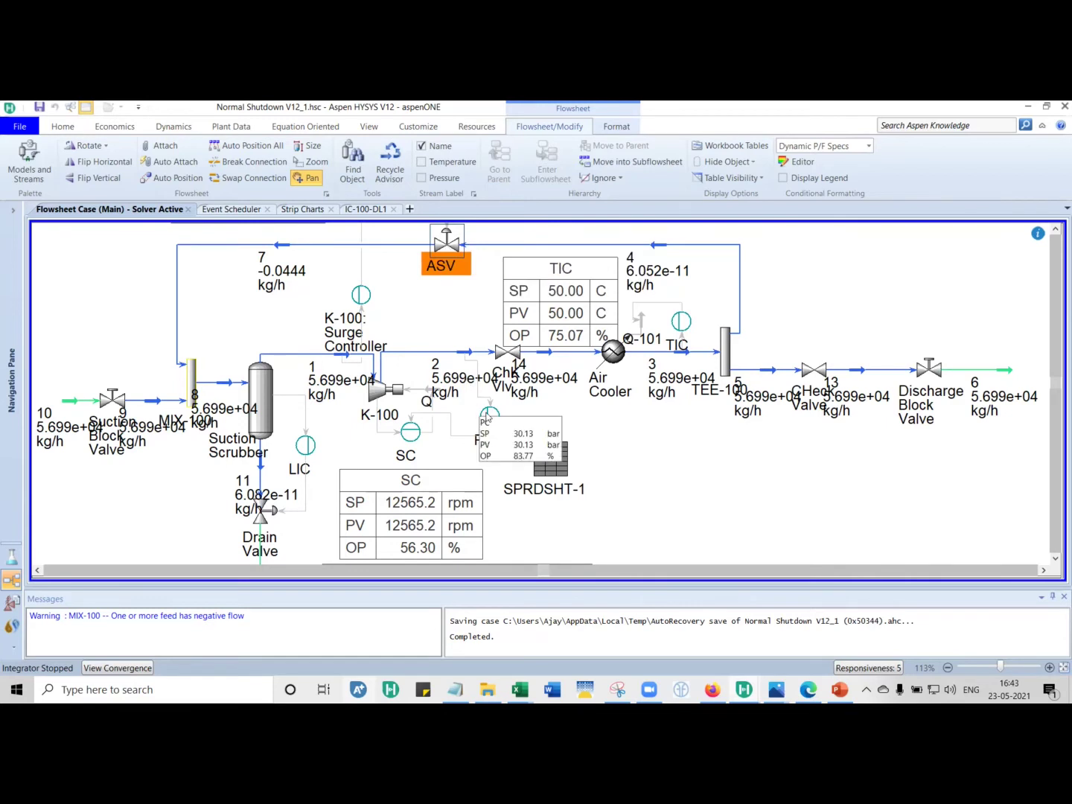
left_click(490, 415)
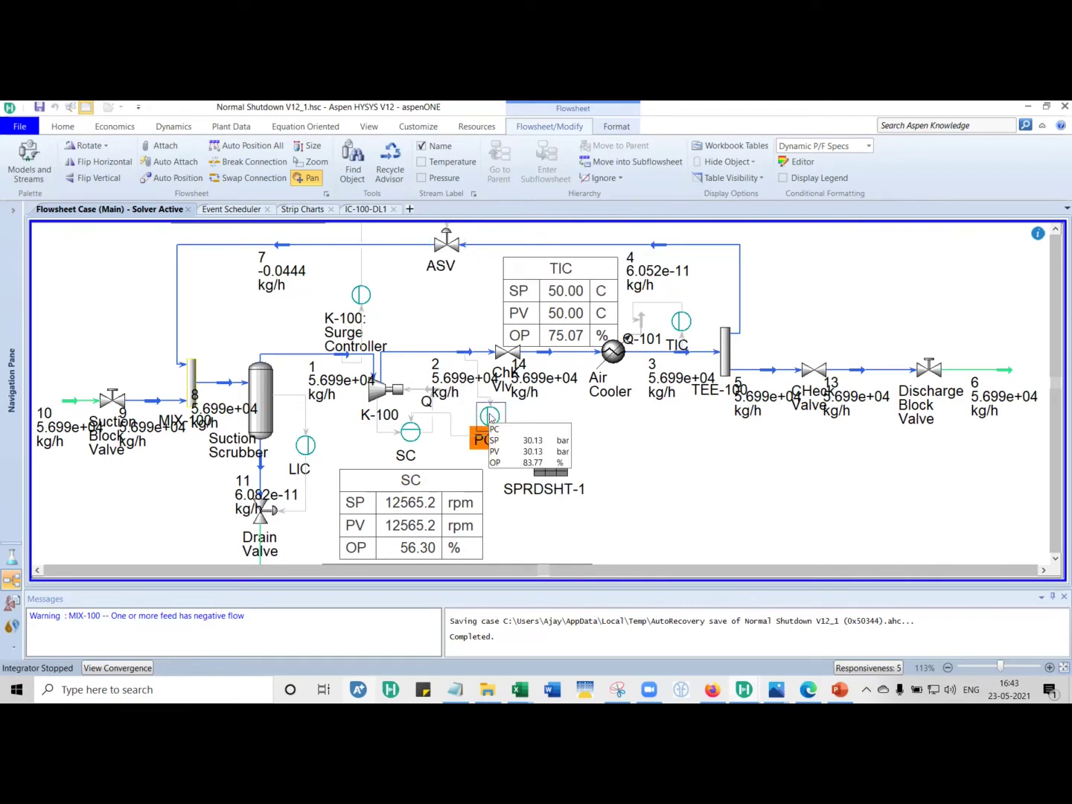
left_click(385, 393)
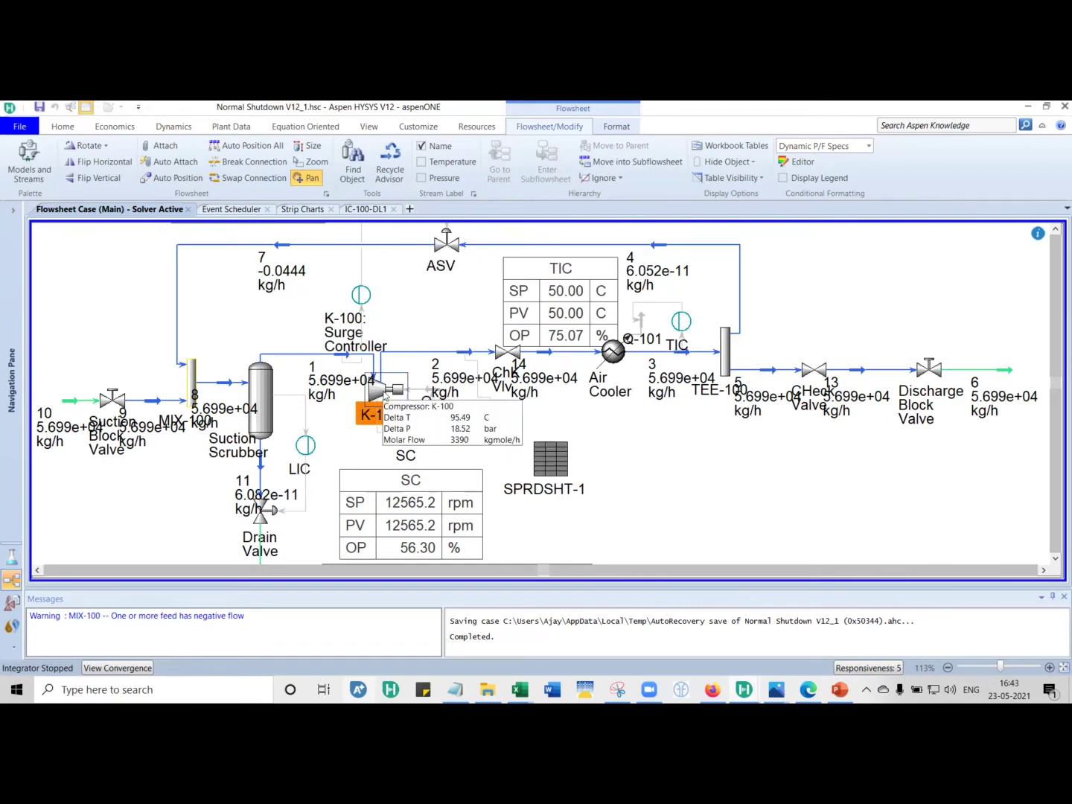
left_click(412, 457)
mouse_move(372, 383)
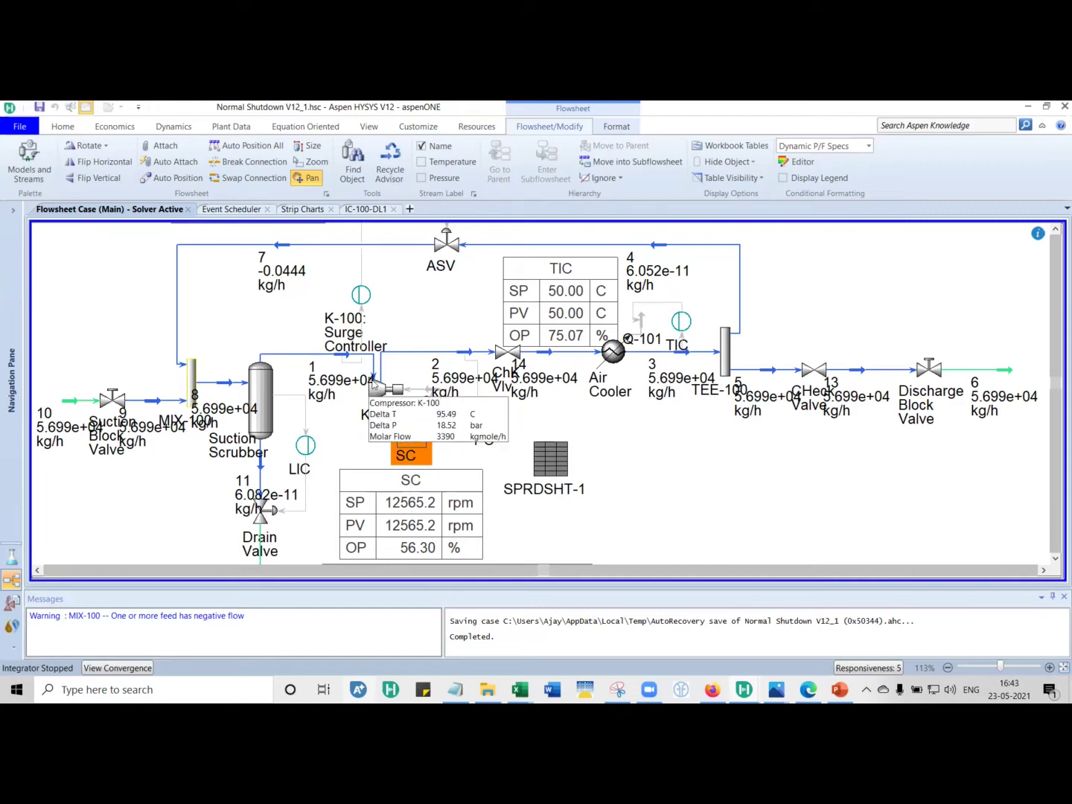
Review the Mode Change actions: PC Mode Off, SC Mode Auto and Surge Controller Off.
left_click(236, 210)
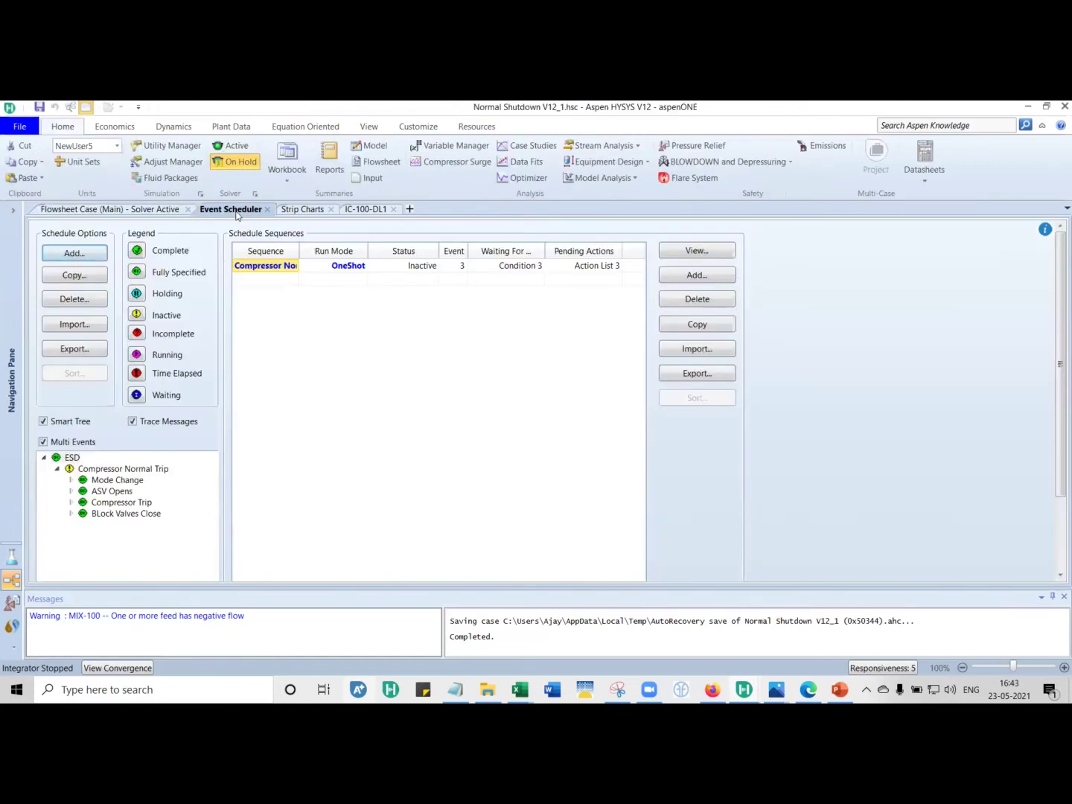
left_click(71, 479)
left_click(135, 492)
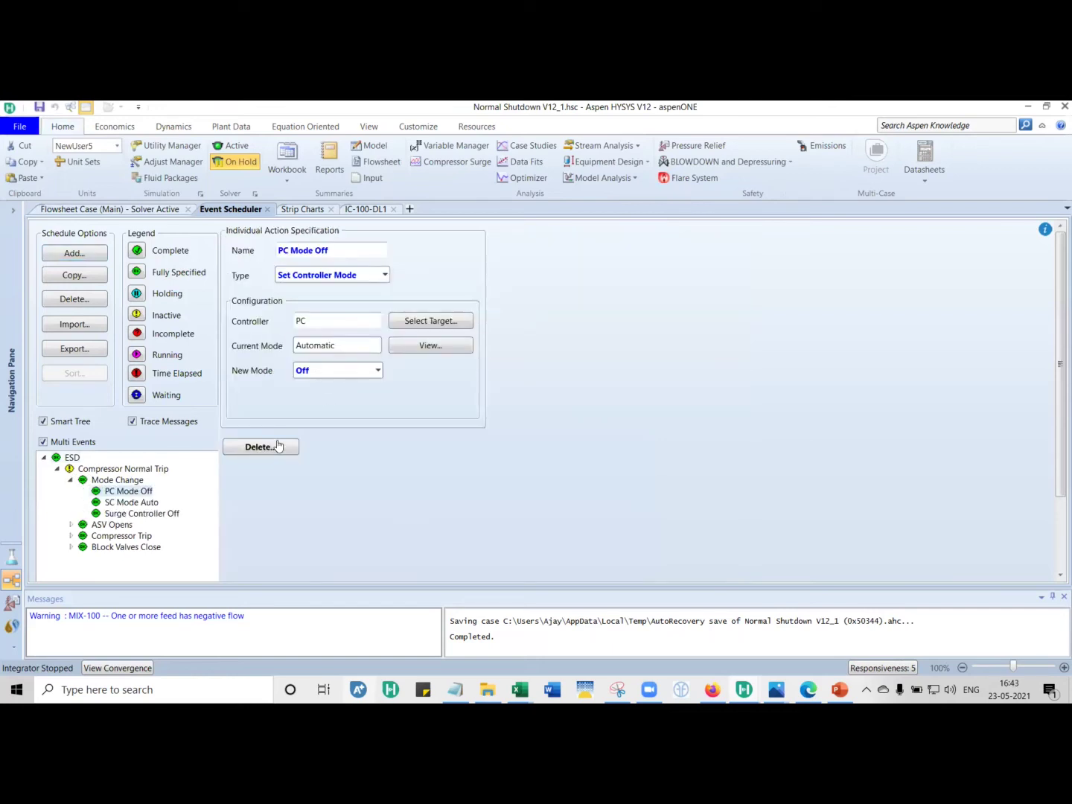
left_click(145, 504)
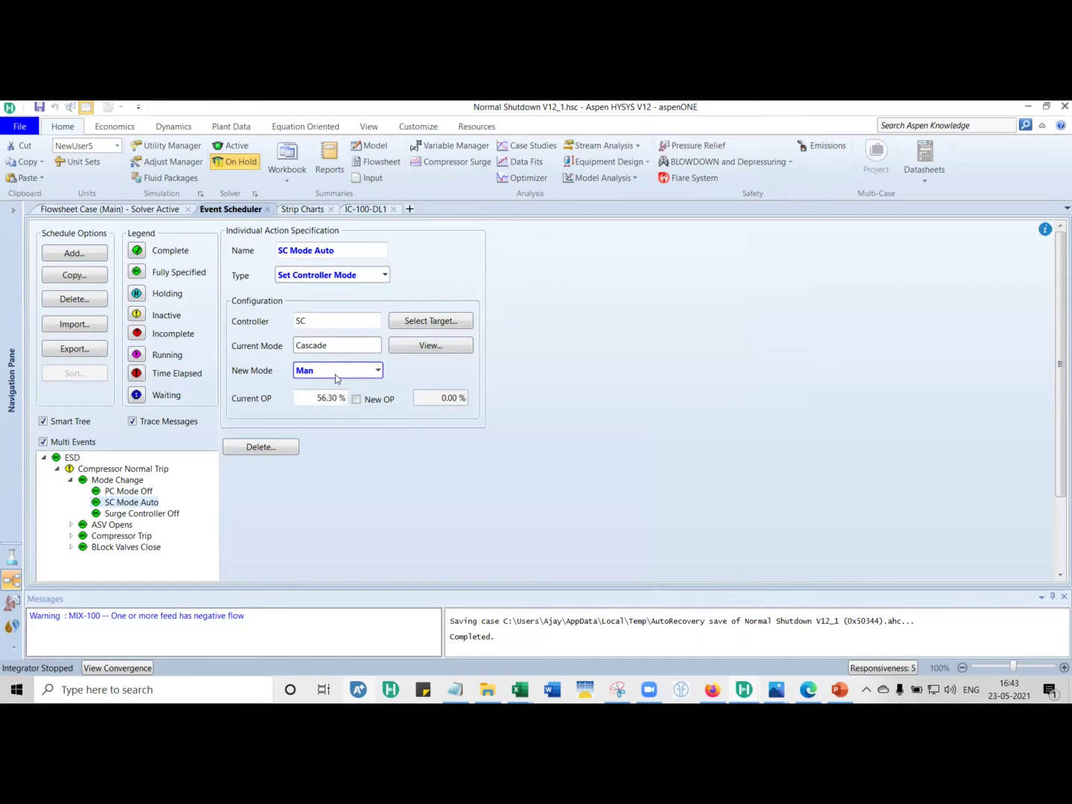
left_click(148, 513)
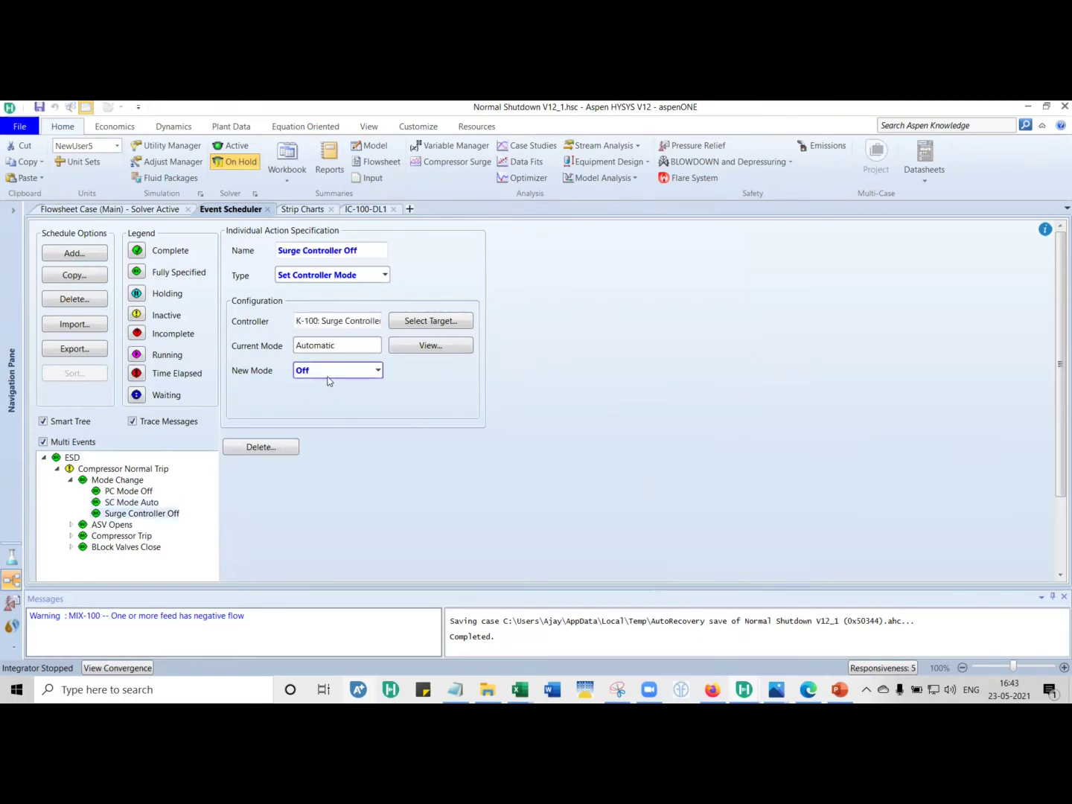
Expand ASV Opens and Compressor Trip, reviewing the ASV Open, Friction Loss Factor and Compressor Trip actions.
left_click(71, 525)
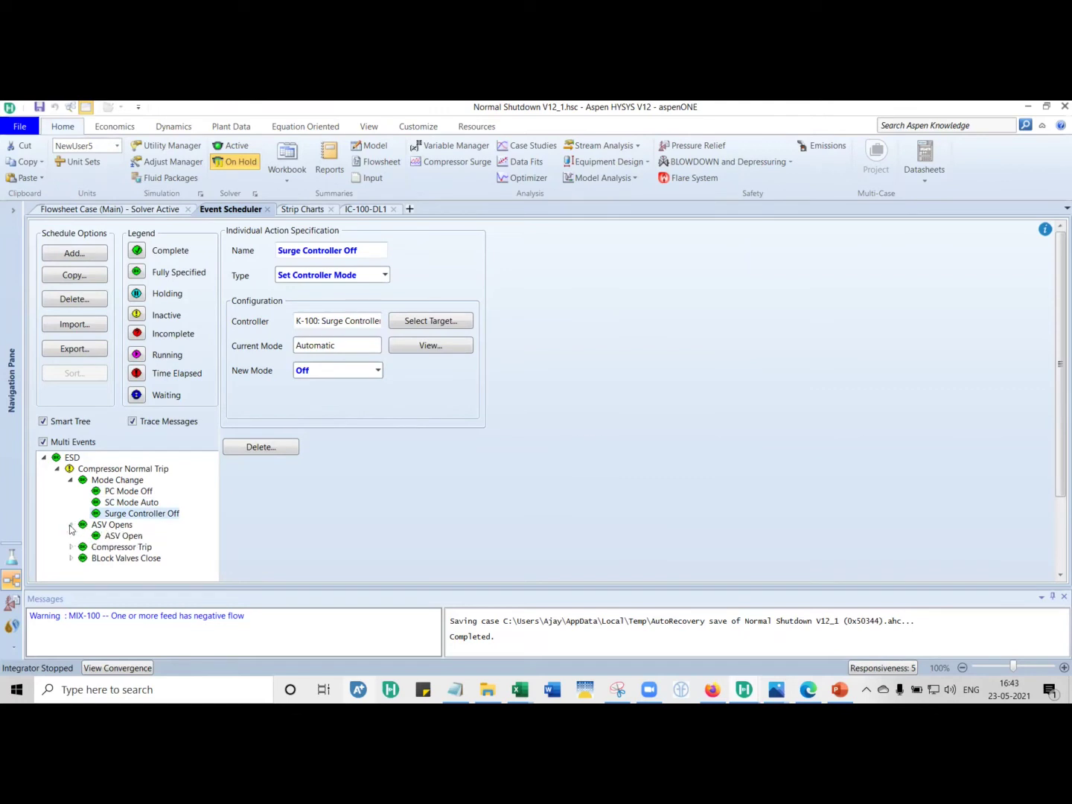
left_click(123, 536)
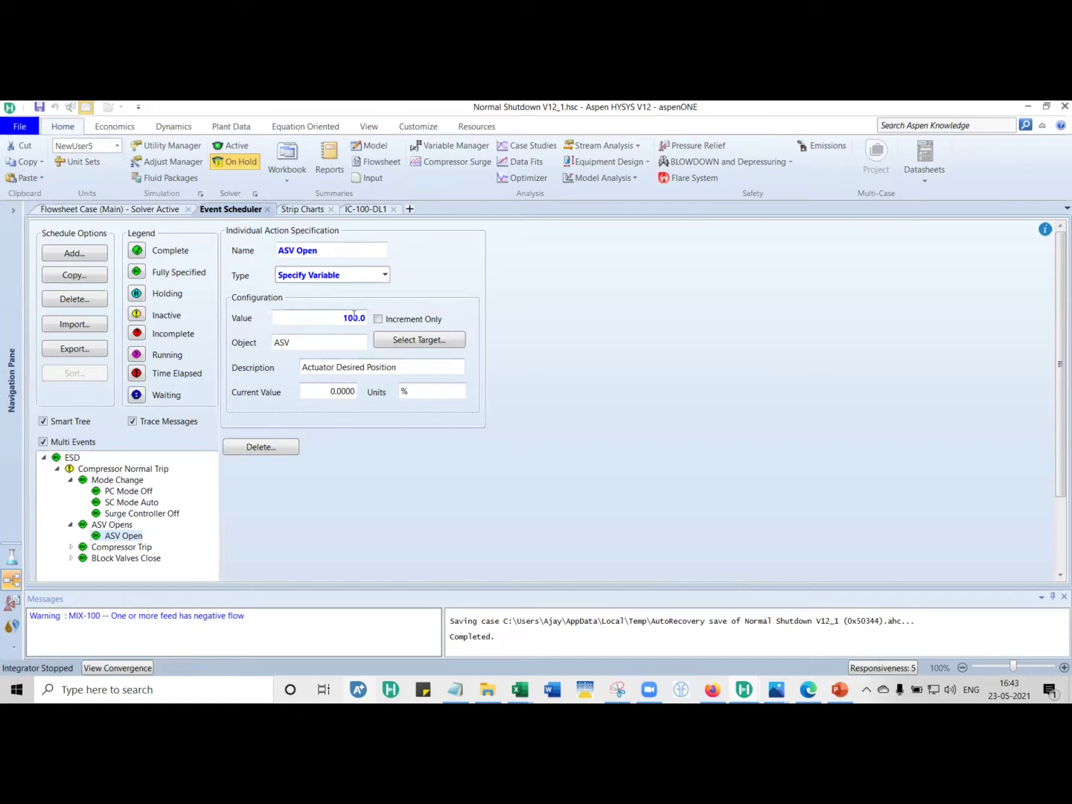
left_click(71, 547)
left_click(128, 556)
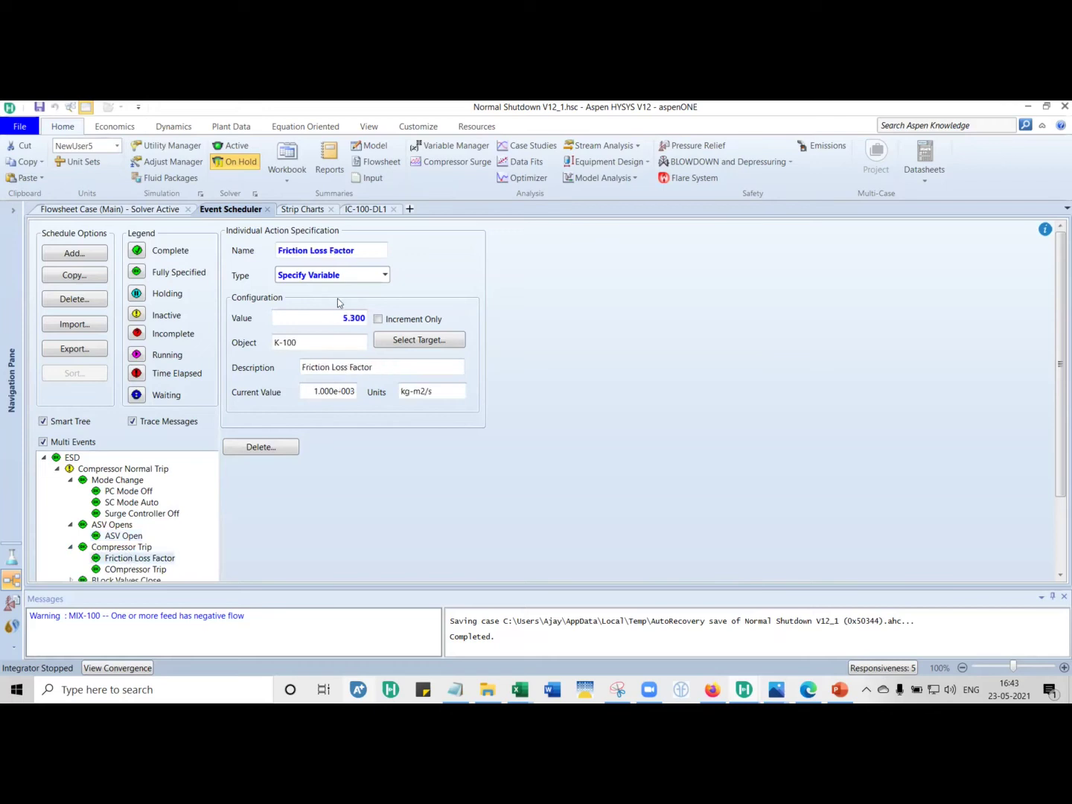
scroll(350, 310, "down", 3)
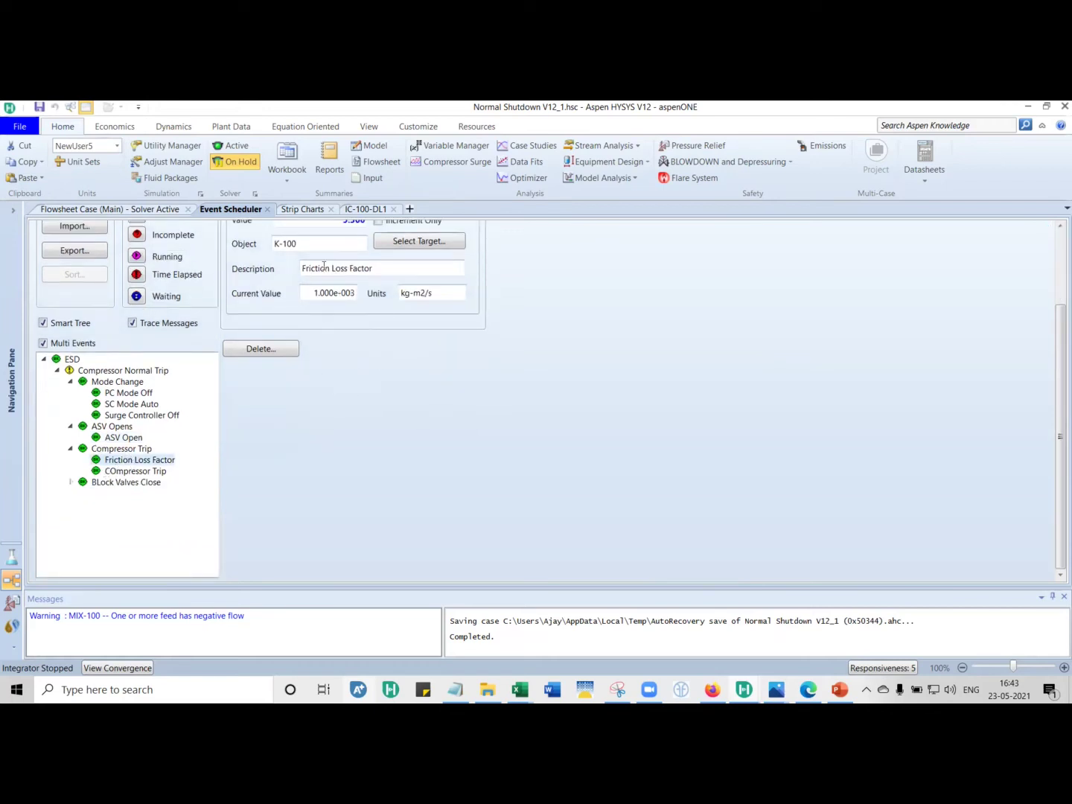
left_click(131, 472)
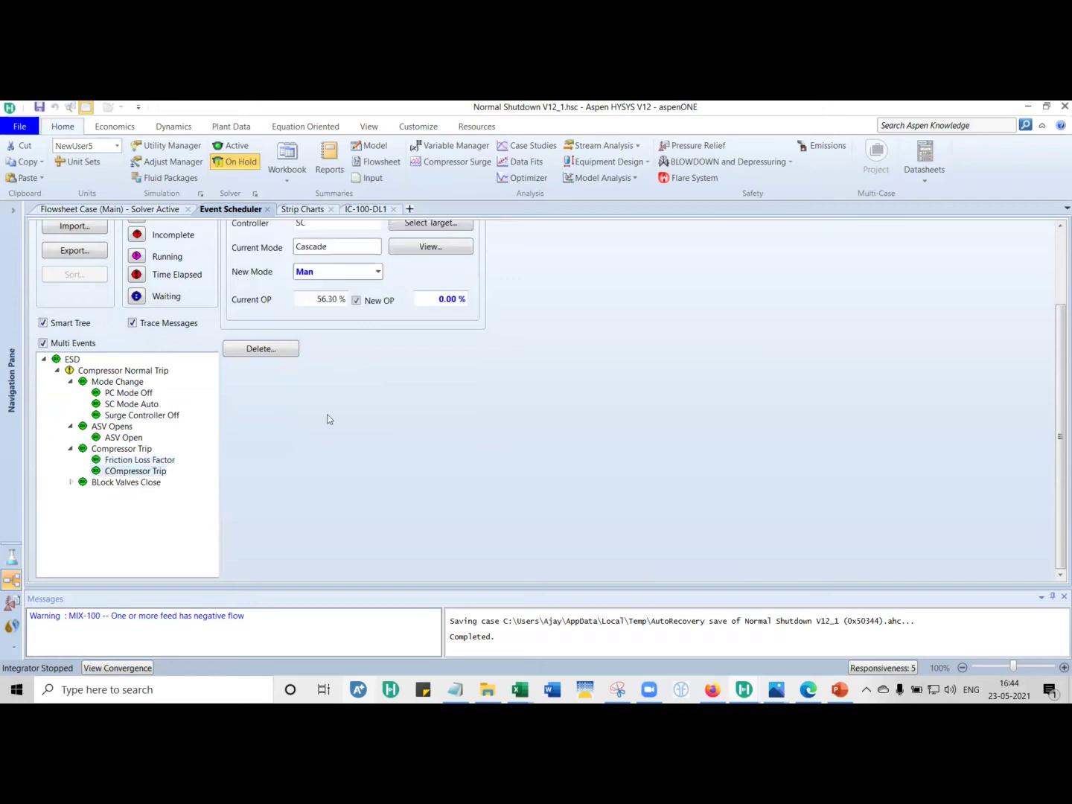
scroll(332, 413, "up", 2)
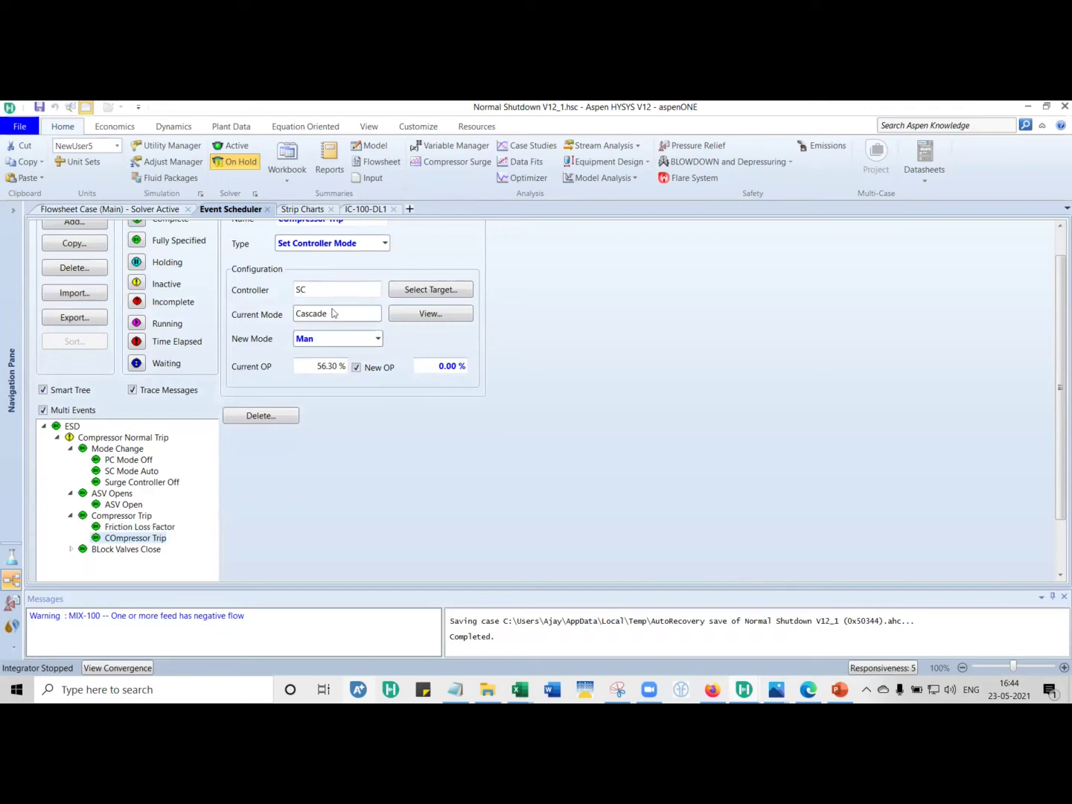
Open the SC controller's properties from the main flowsheet, review its connections, then close them.
left_click(124, 210)
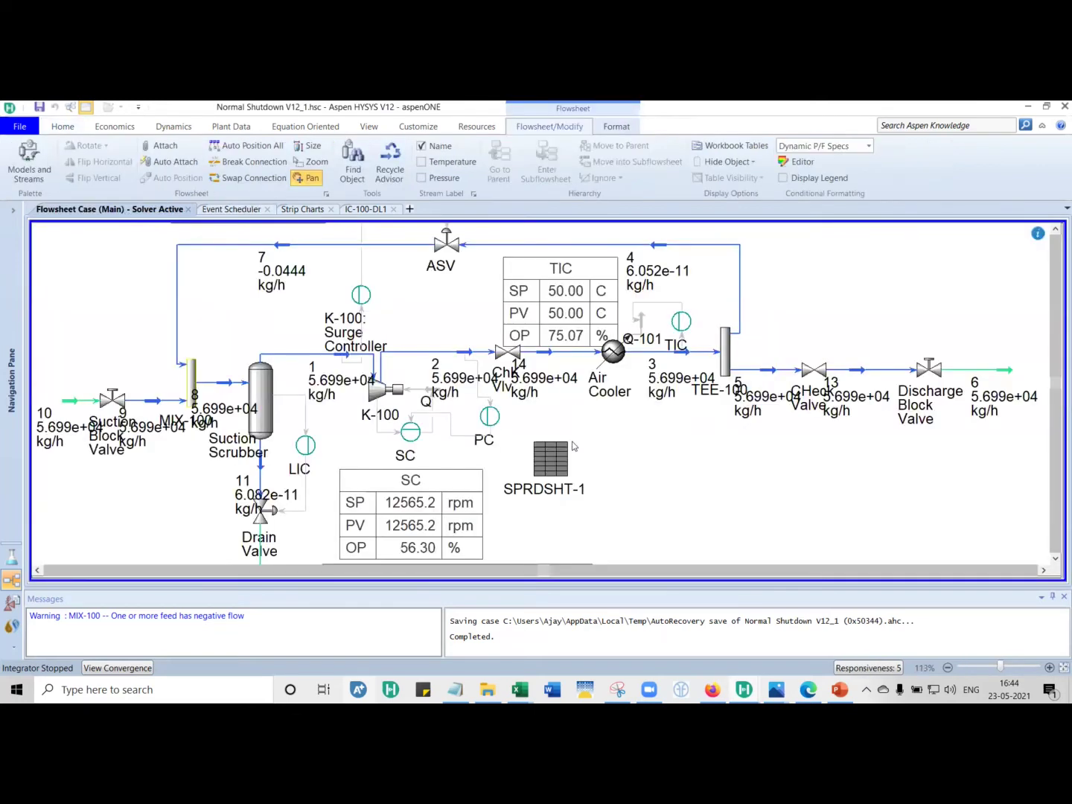
double_click(411, 432)
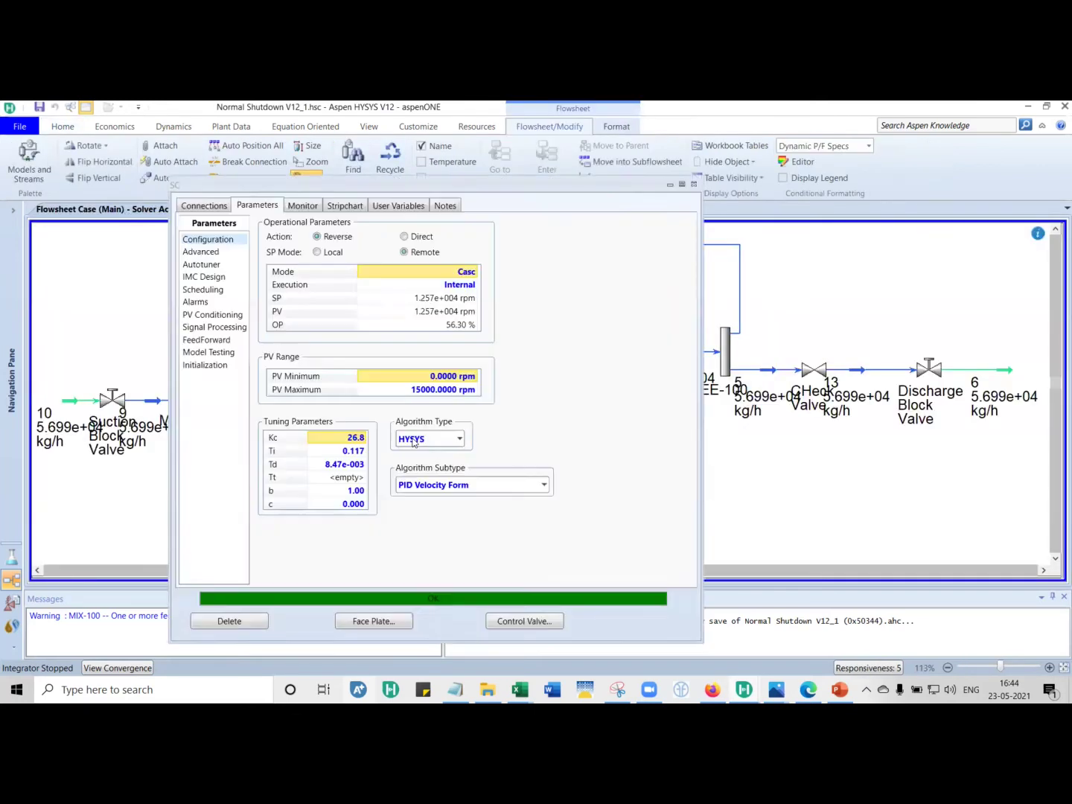
left_click_drag(487, 190, 928, 204)
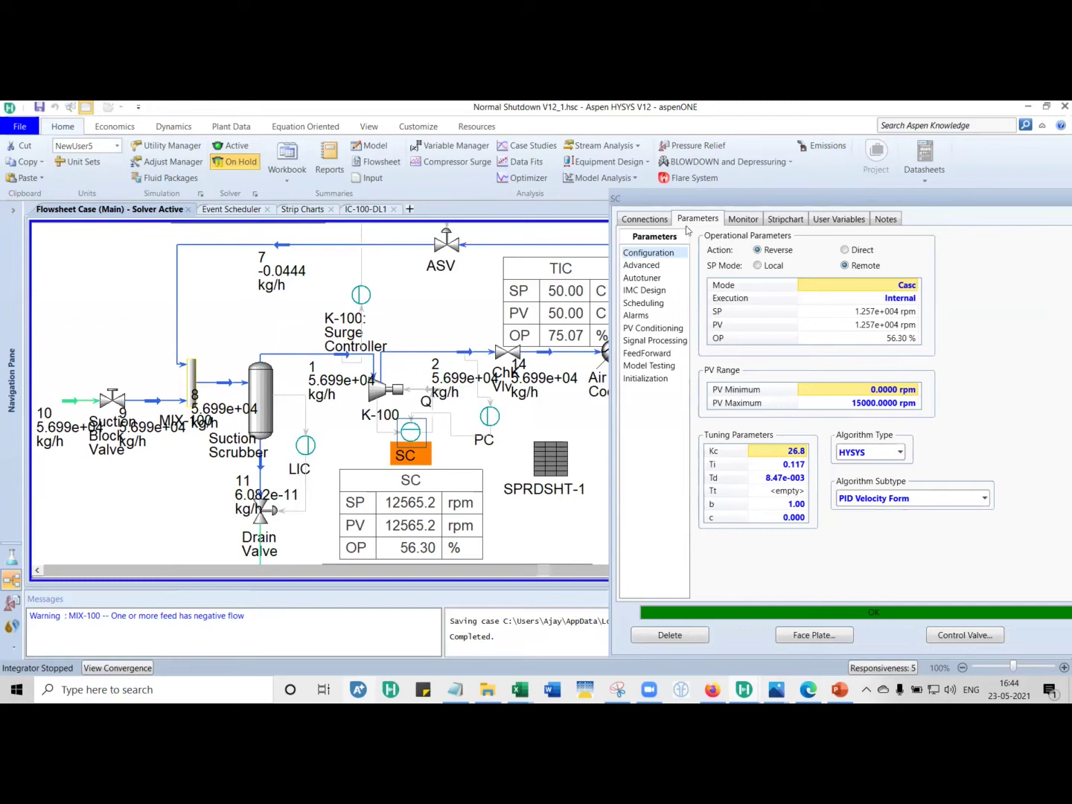
left_click(647, 220)
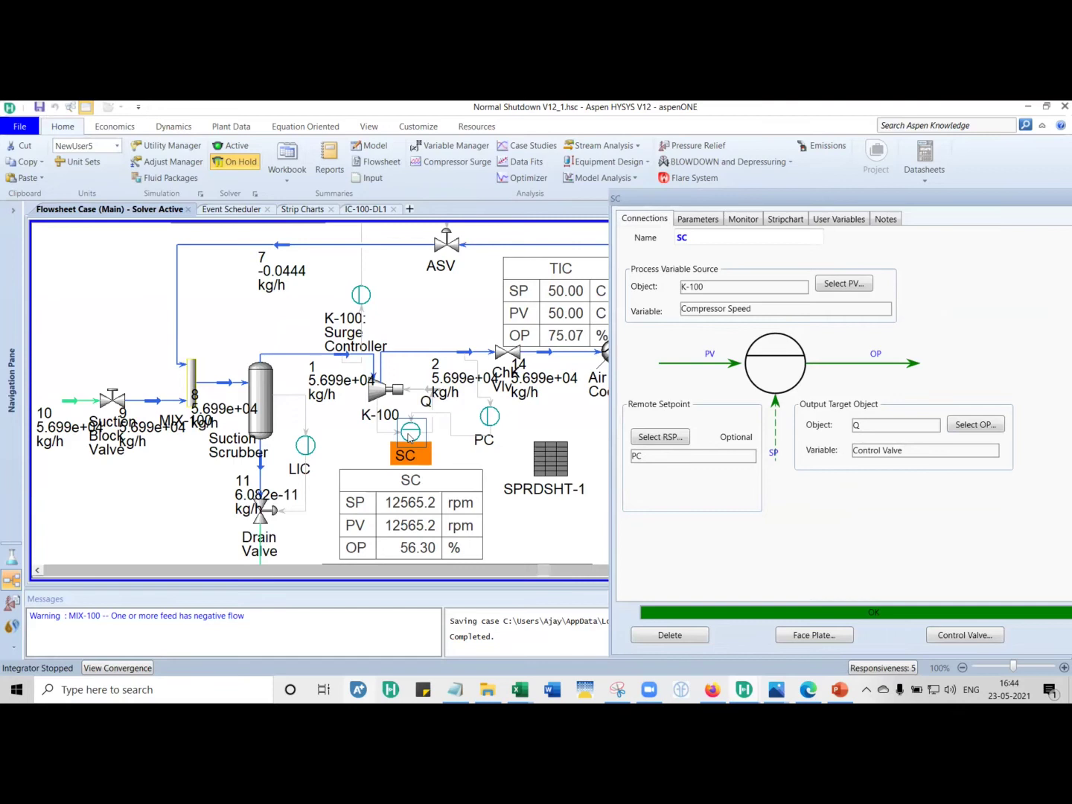
left_click_drag(638, 192, 574, 195)
left_click_drag(805, 203, 782, 200)
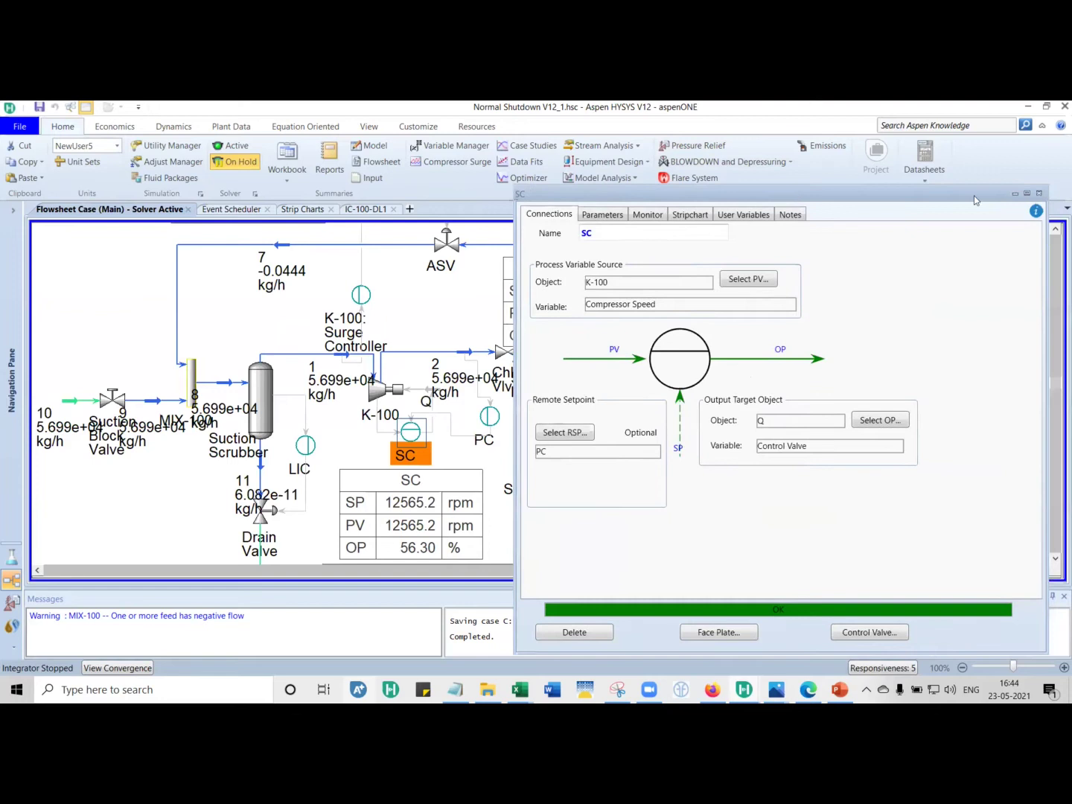
left_click(1037, 194)
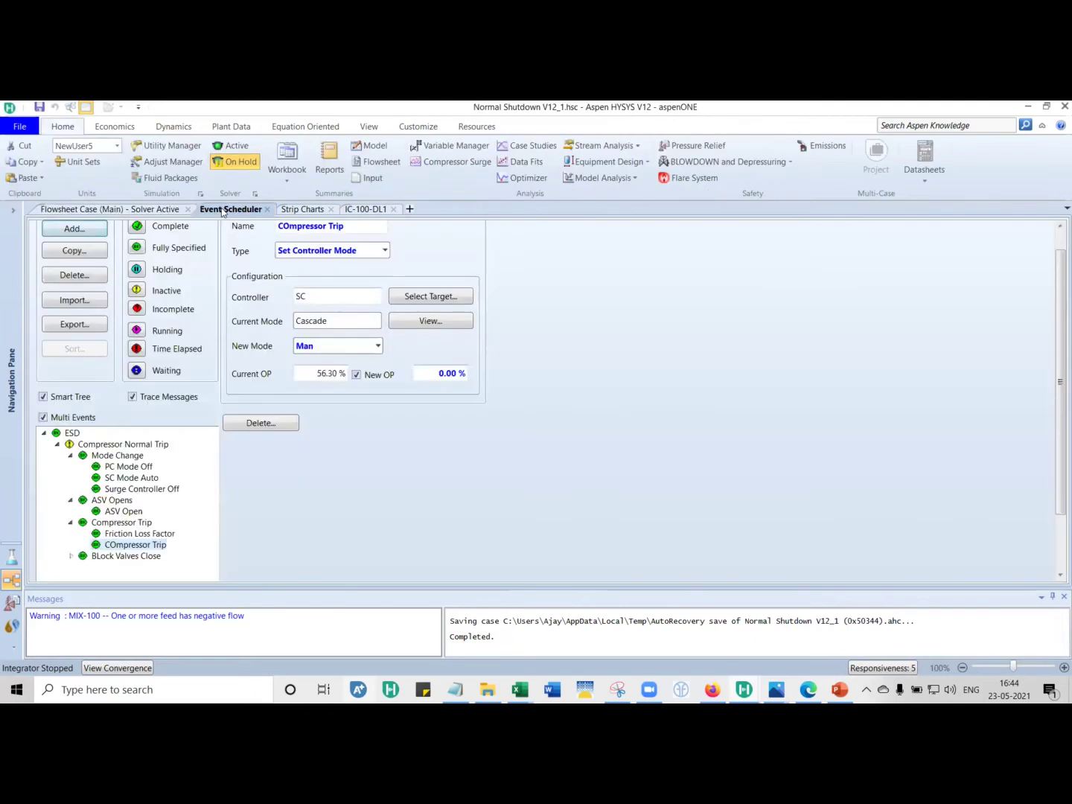
Expand BLock Valves Close and review Suction SDV, Discharge Check Valve and Friction Loss Factor (5.300) actions.
left_click(227, 210)
left_click(70, 556)
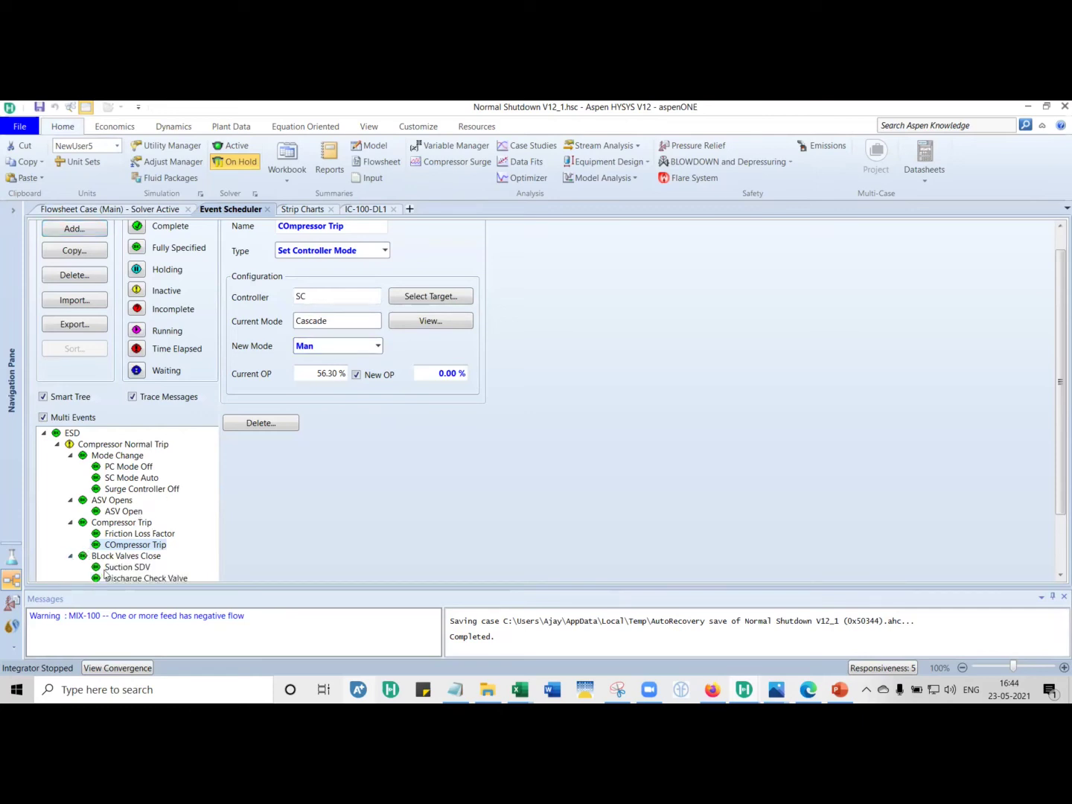
left_click(129, 569)
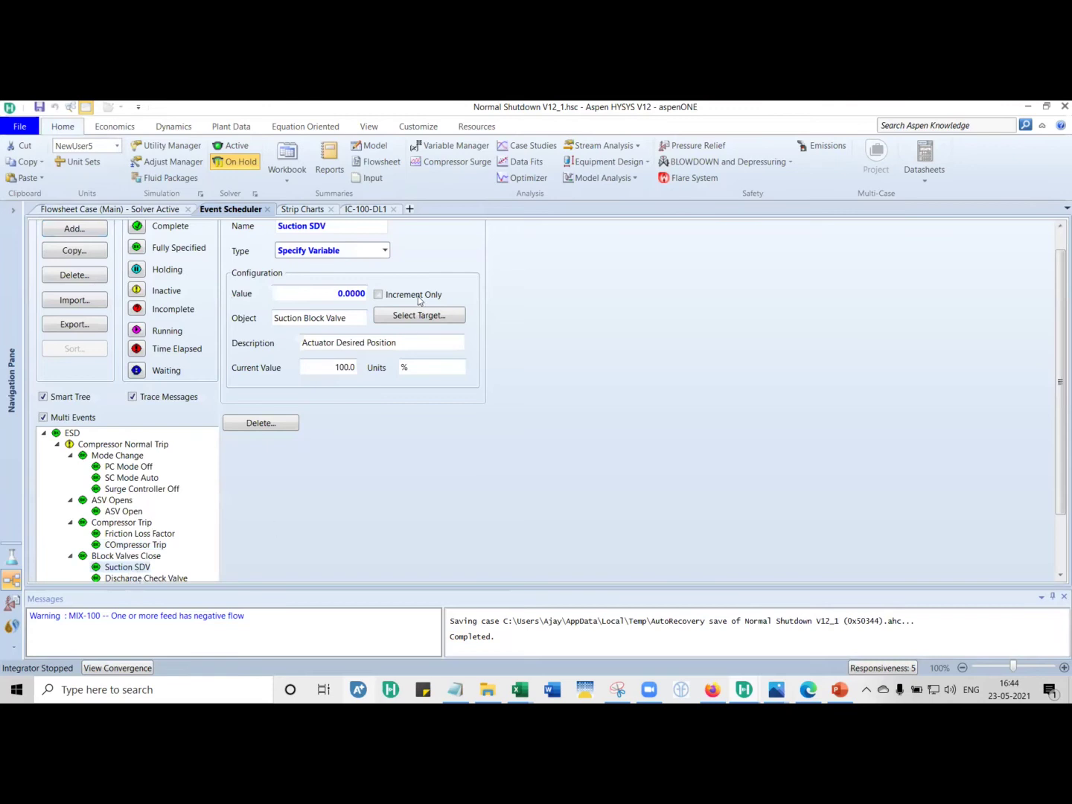
left_click(145, 579)
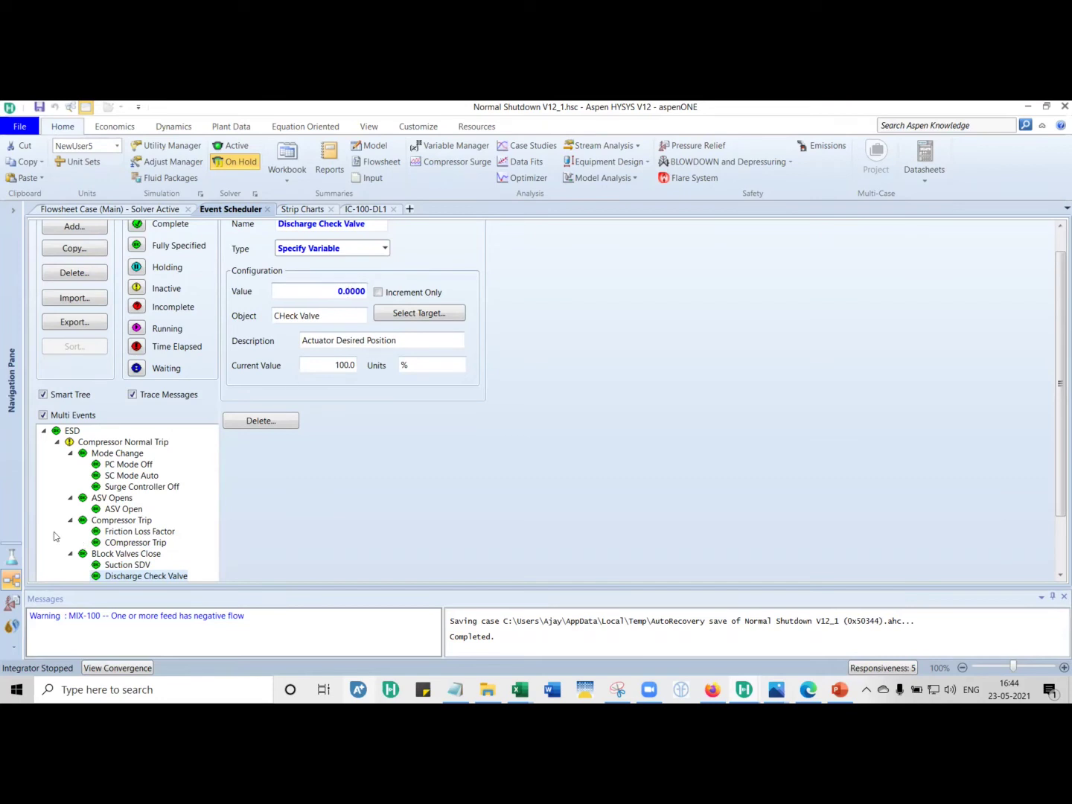
left_click(127, 533)
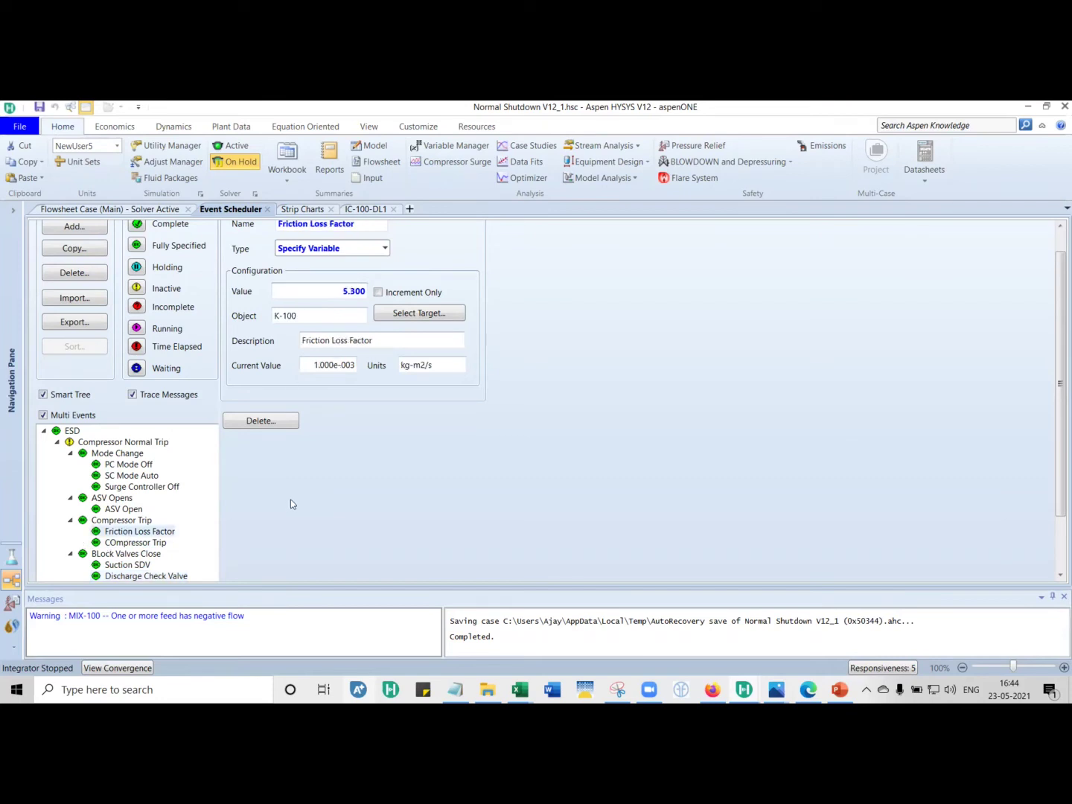
scroll(292, 498, "up", 1)
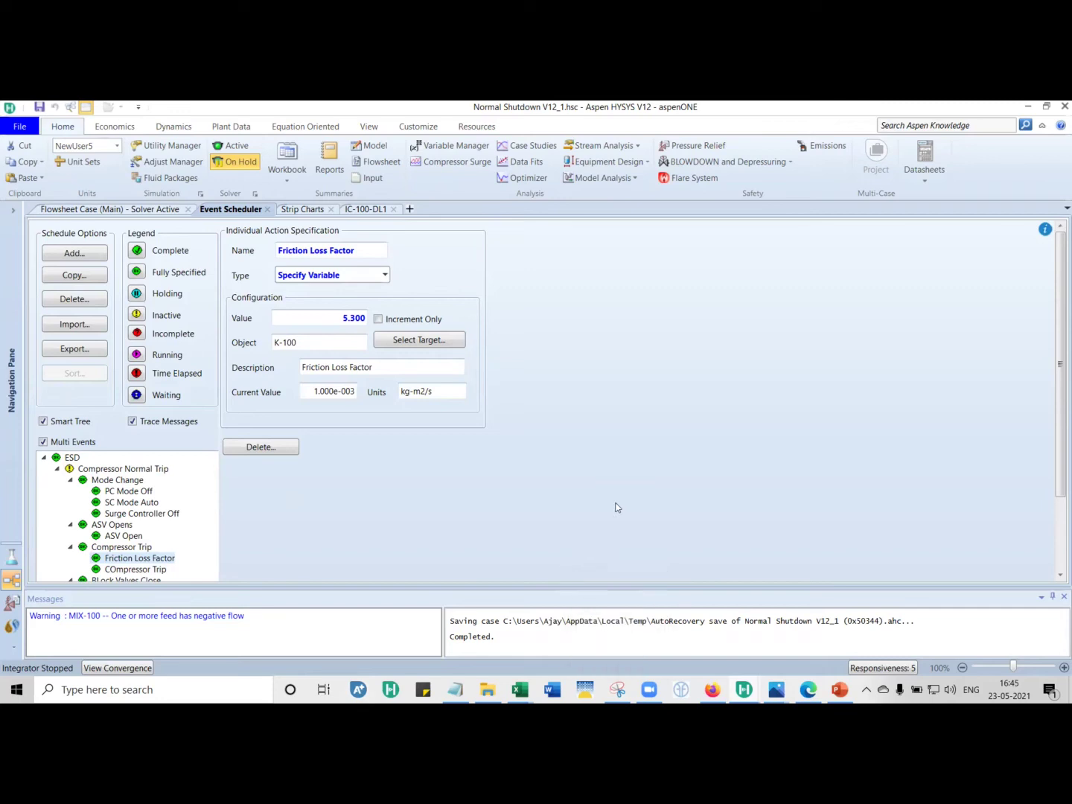
Show the CC coastdown workbook's Deceleration Rate chart, with the halt time marked at 114.78 s.
mouse_move(519, 689)
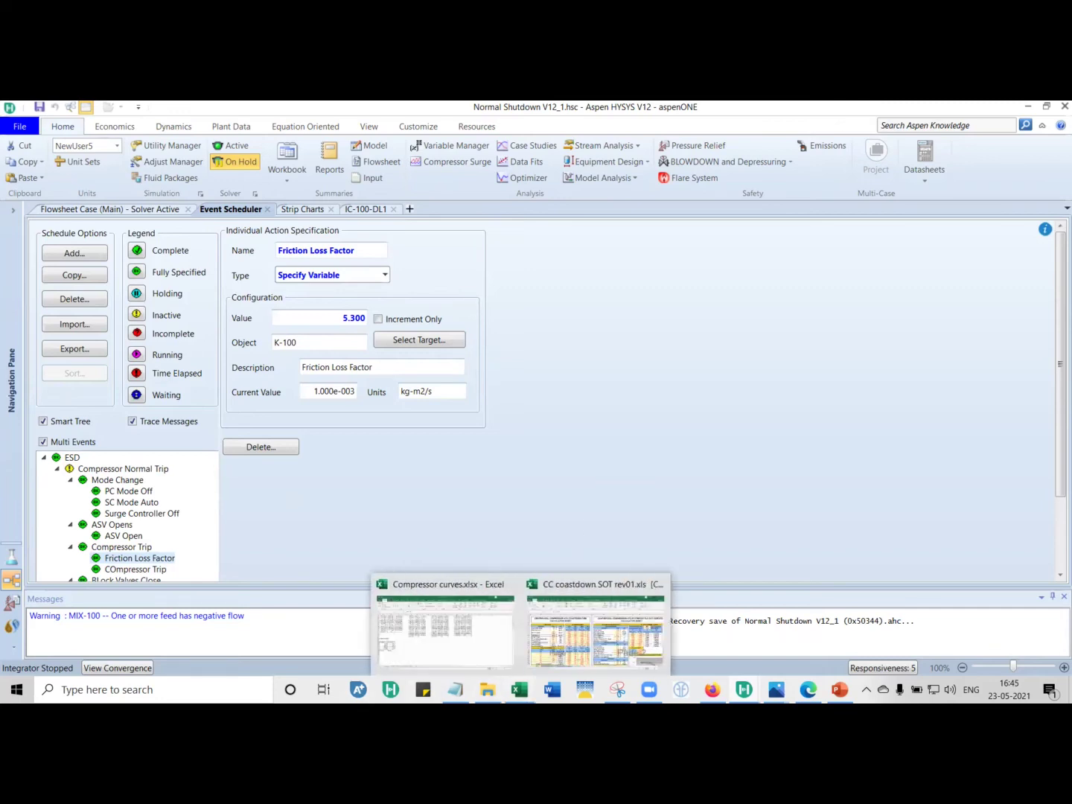
left_click(614, 625)
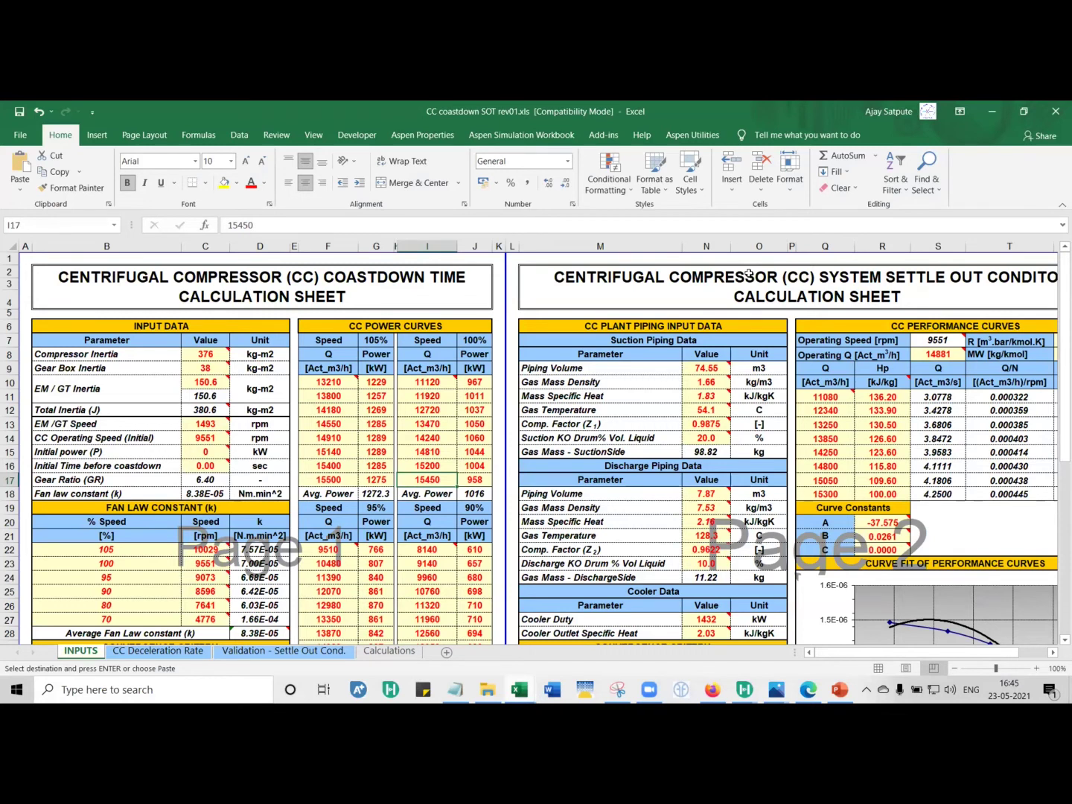
left_click(178, 653)
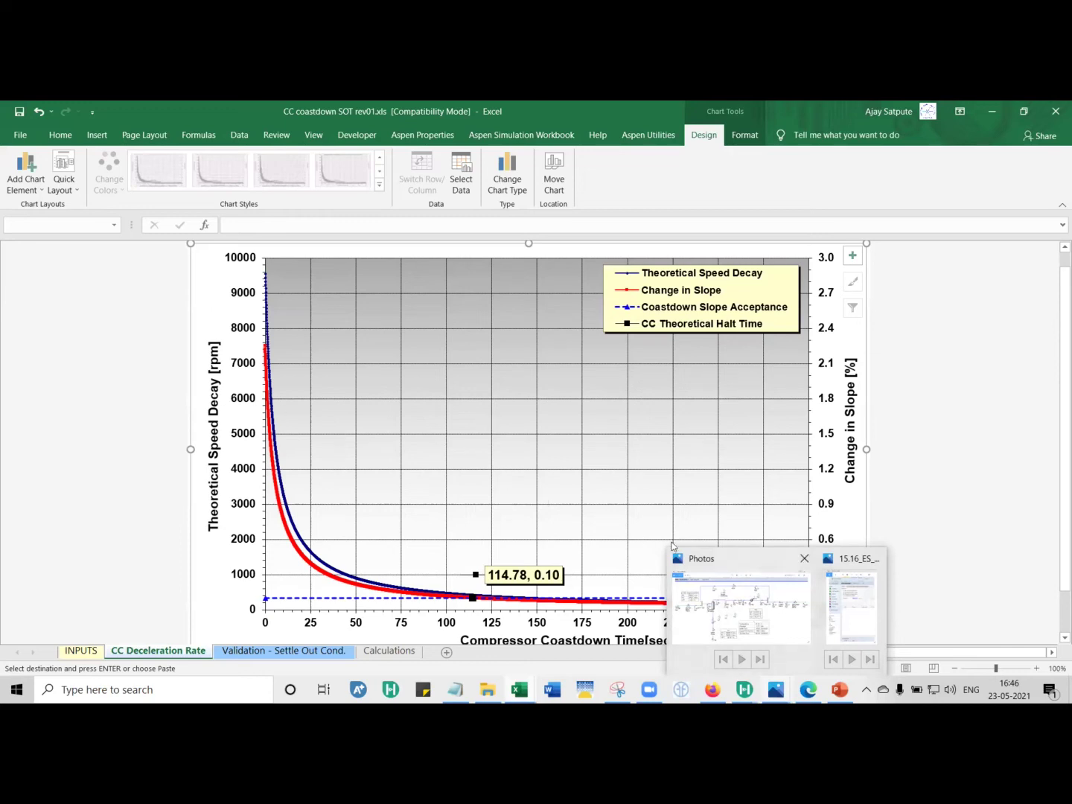
left_click(986, 457)
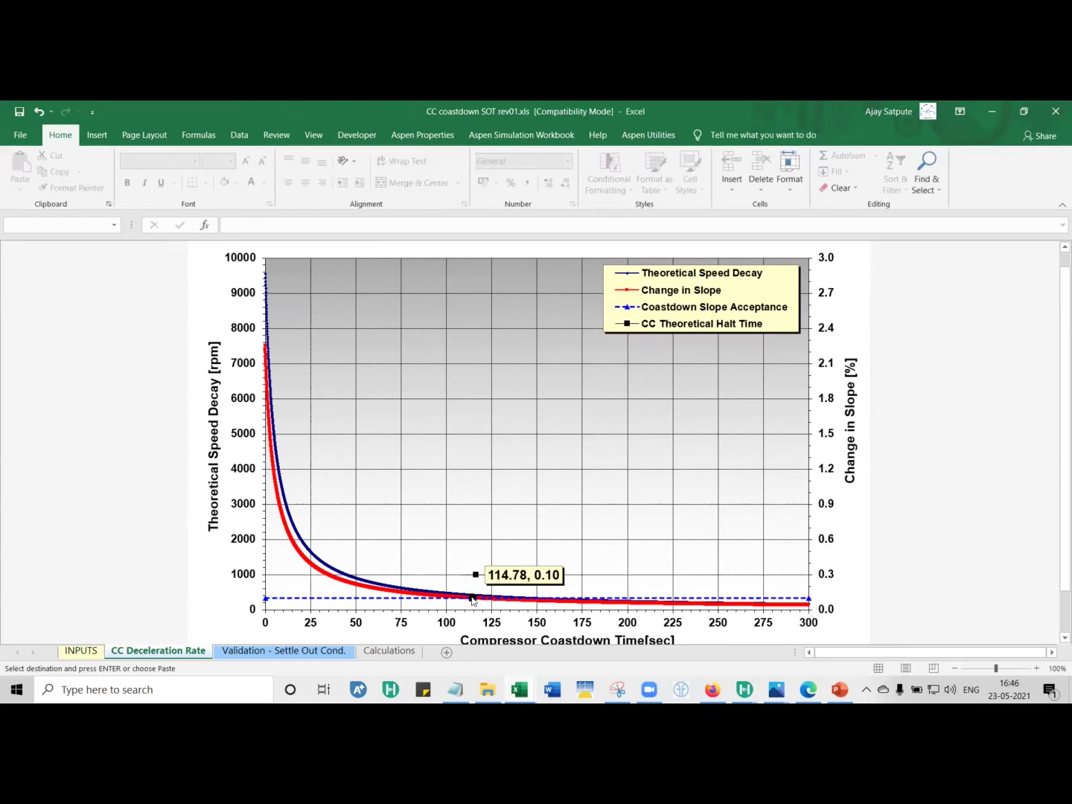
mouse_move(471, 598)
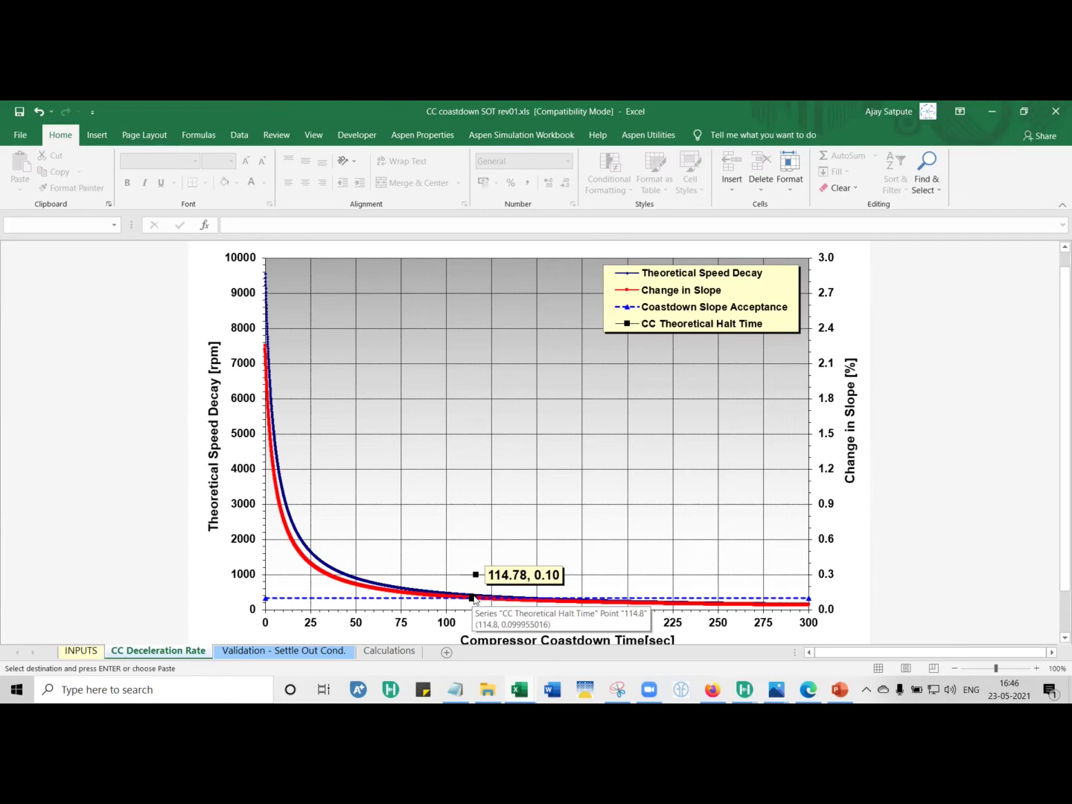
Set Coastdown Slope Convergence in C31 to 0.5 and confirm the chart's halt time drops to 18.78 s.
left_click(82, 650)
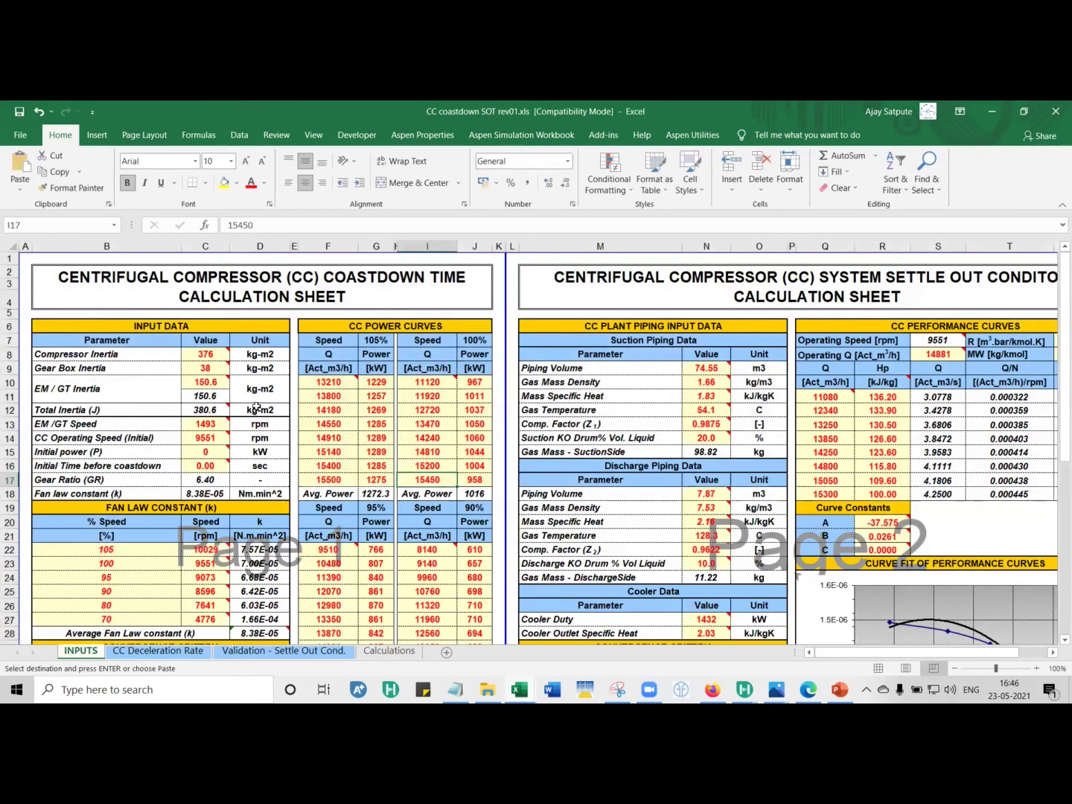
scroll(256, 408, "down", 5)
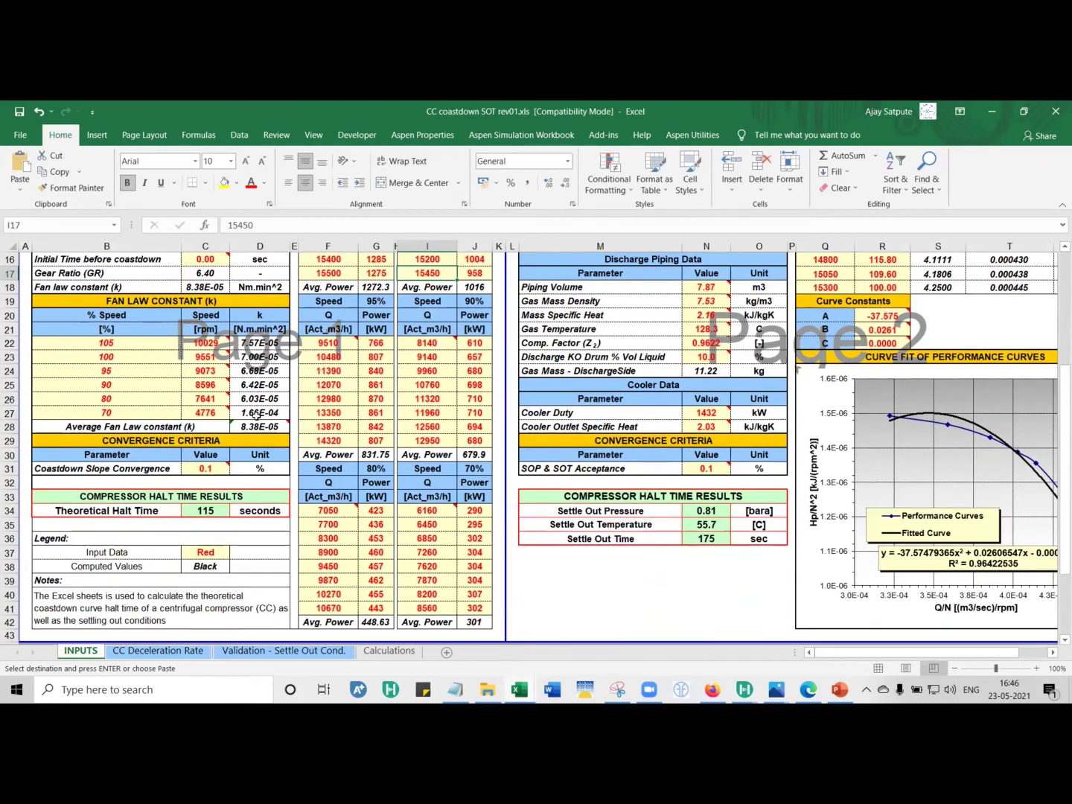
left_click(209, 469)
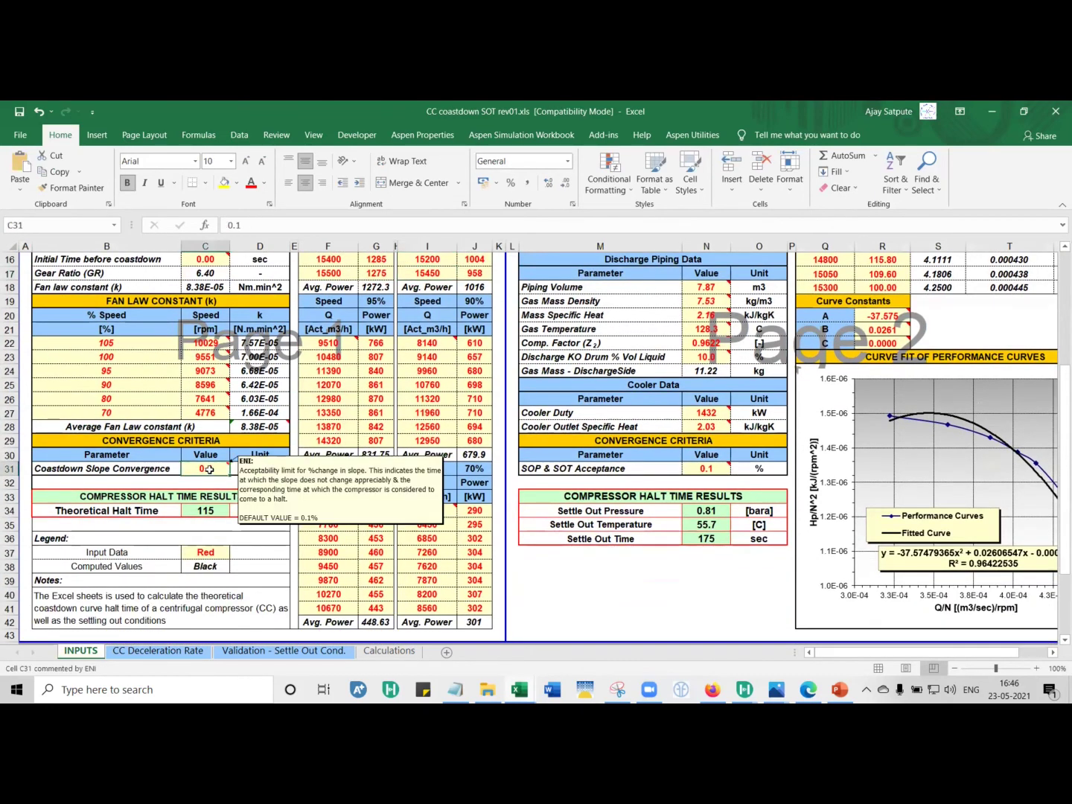
left_click(211, 513)
left_click(213, 470)
type("0.")
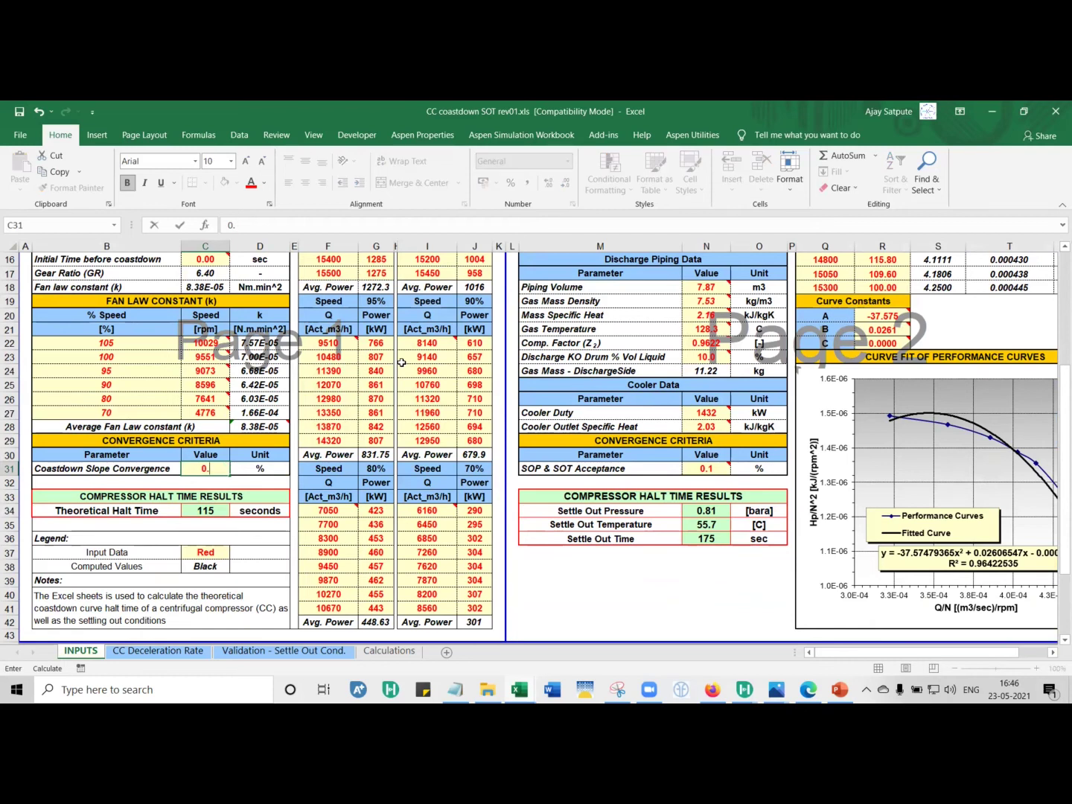
type("5")
key("Return")
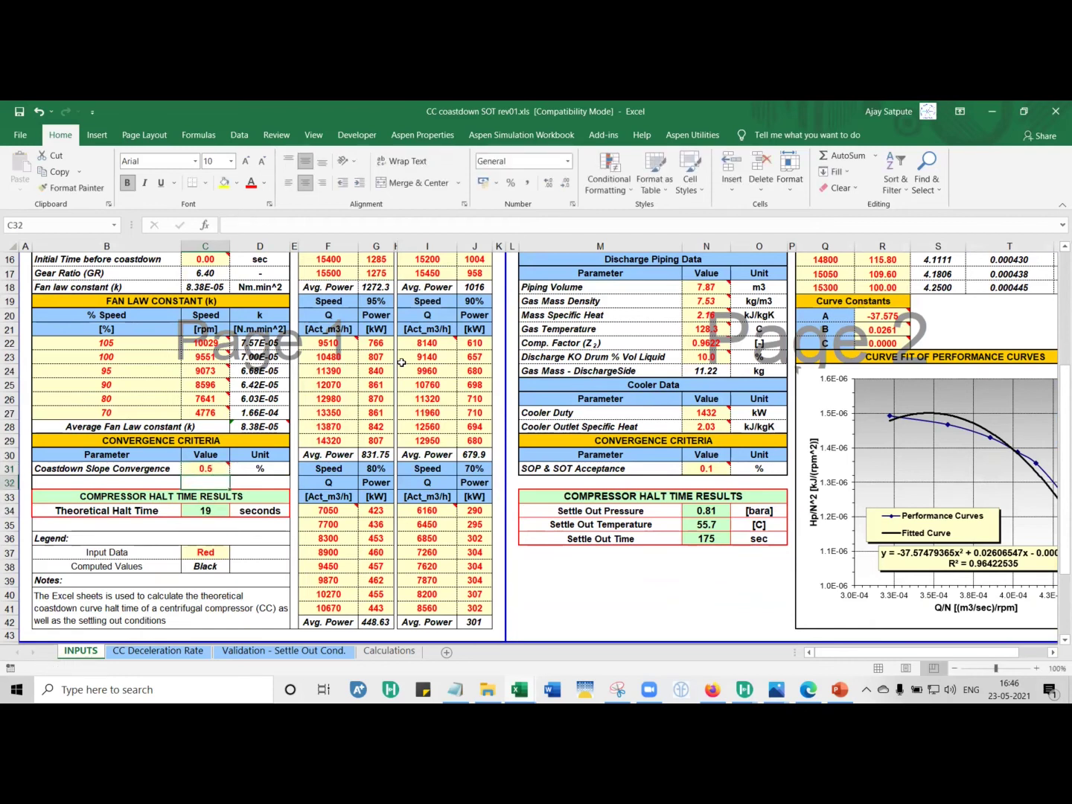
left_click(158, 651)
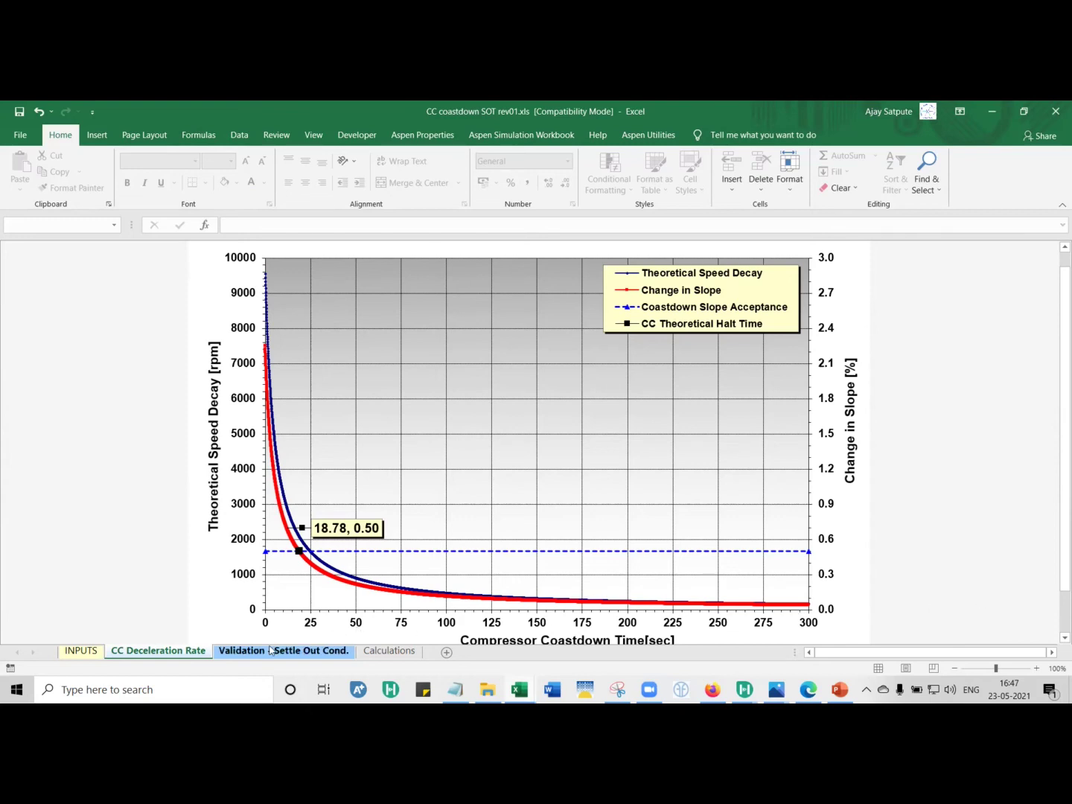
left_click(82, 651)
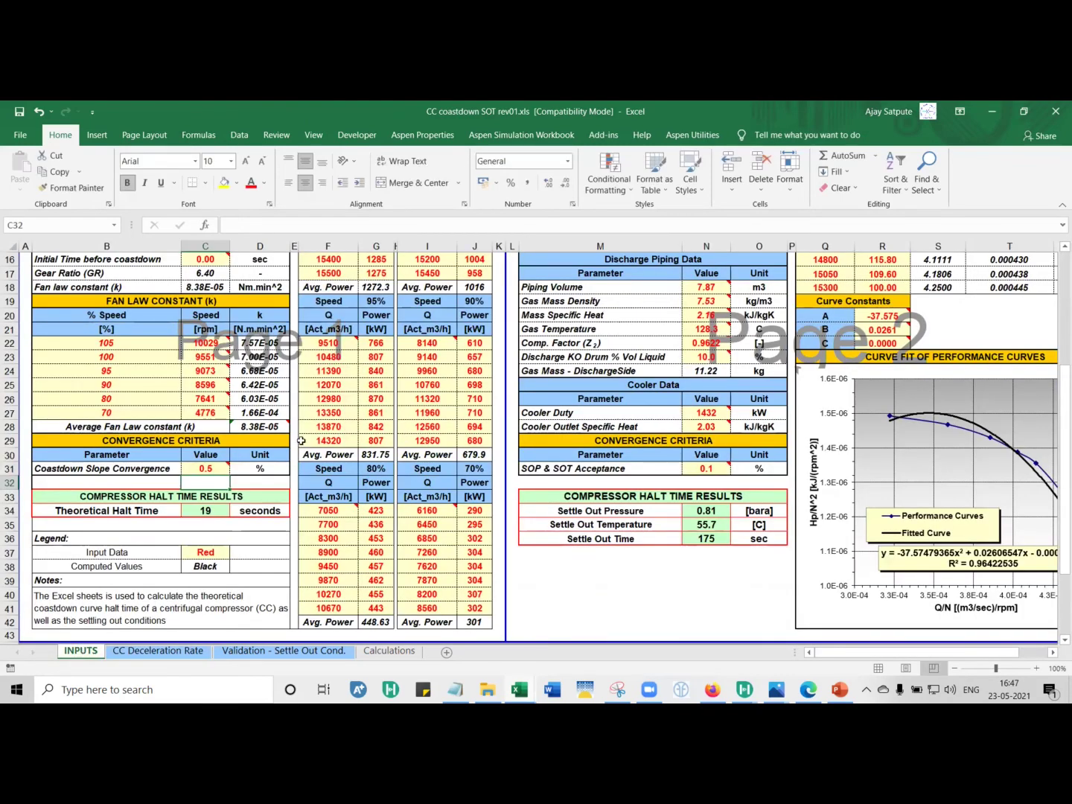
left_click(211, 469)
scroll(604, 370, "up", 3)
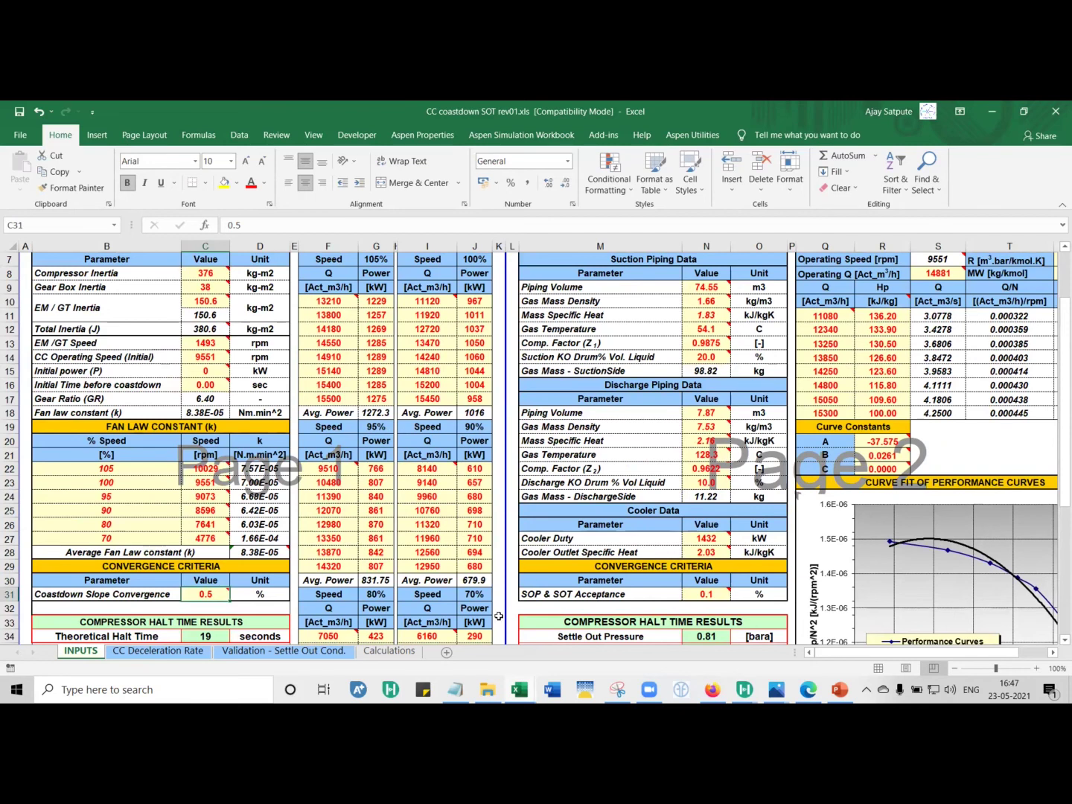
mouse_move(205, 592)
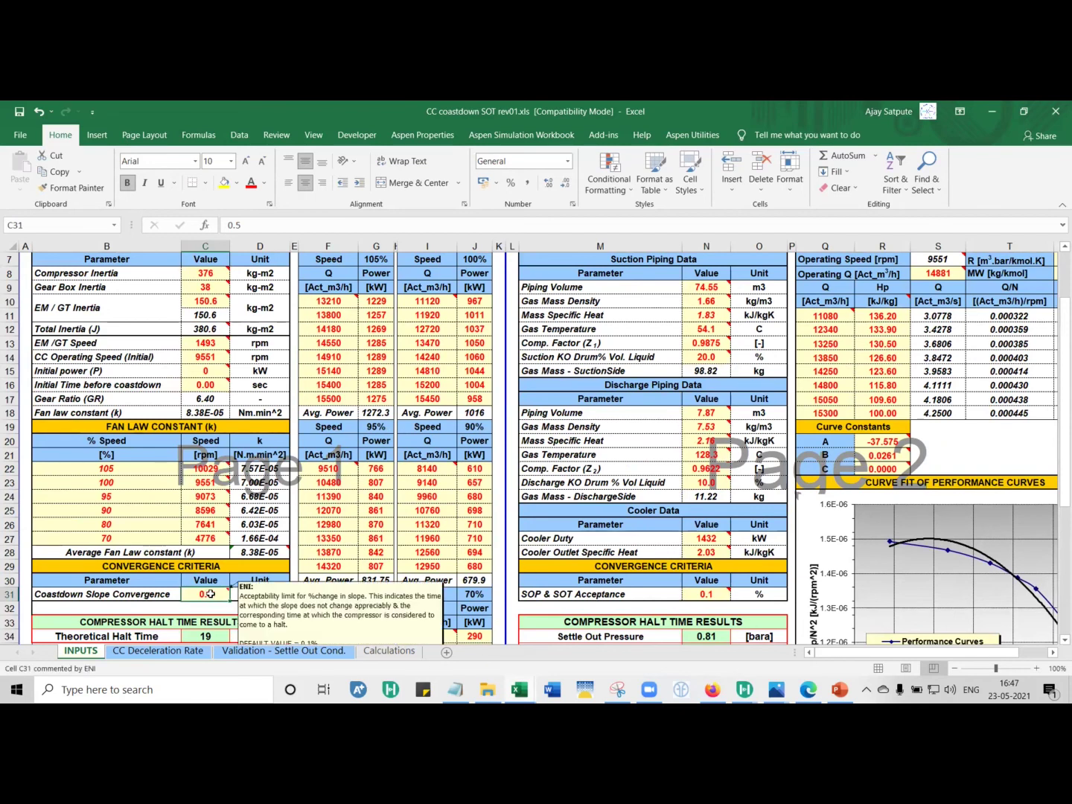
mouse_move(345, 470)
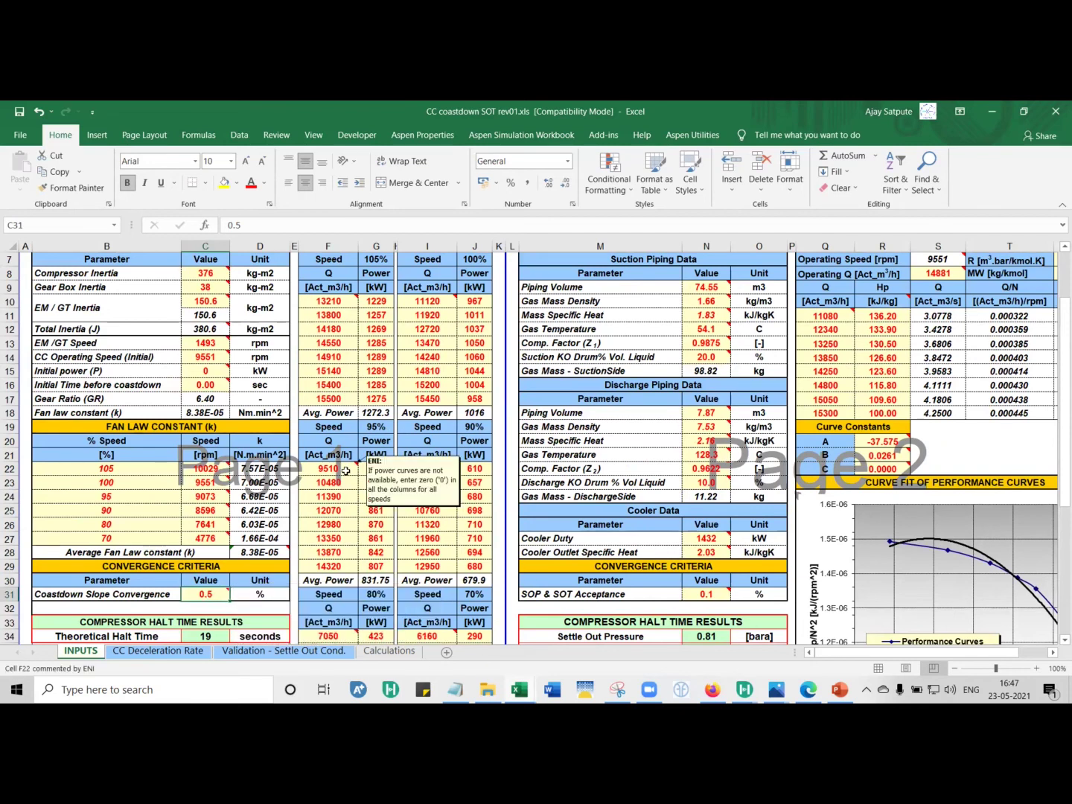
scroll(313, 588, "down", 2)
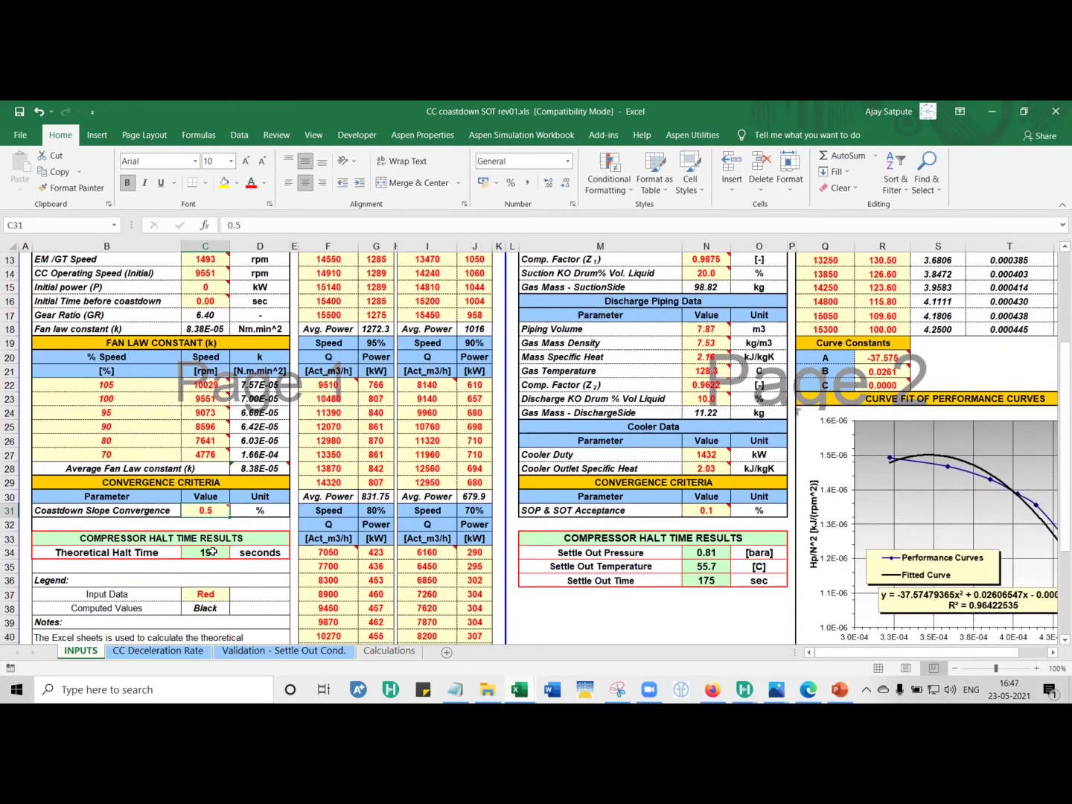
left_click(180, 651)
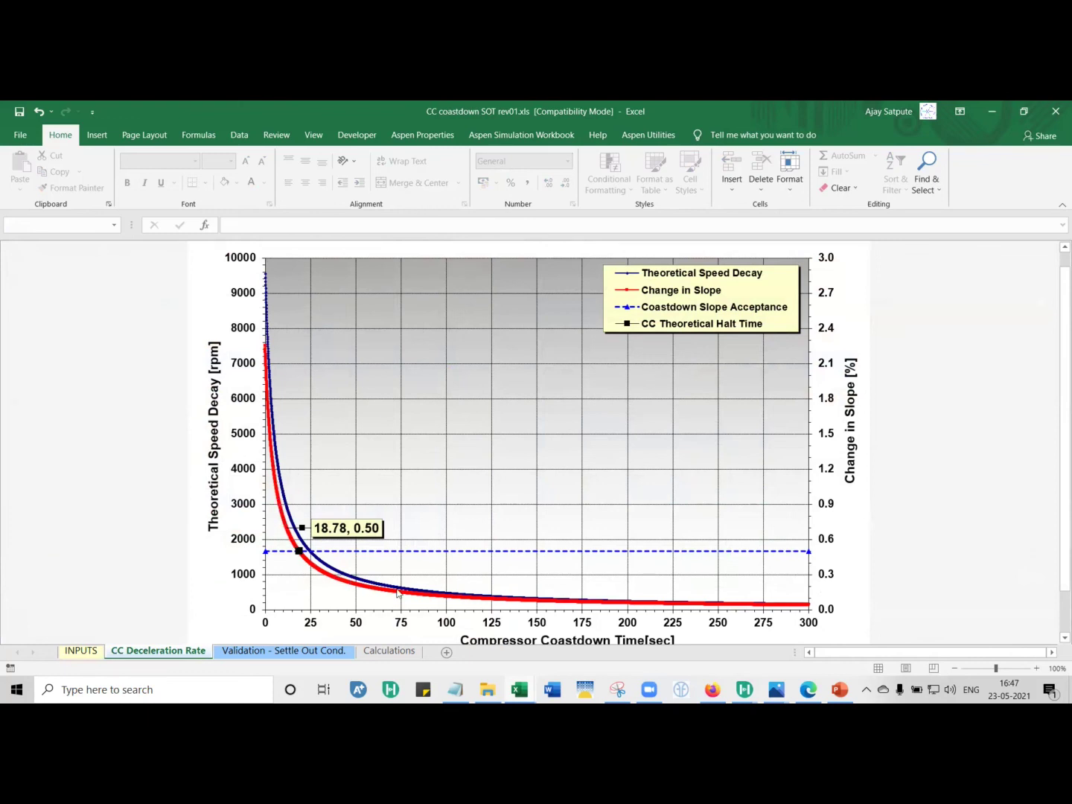
mouse_move(487, 689)
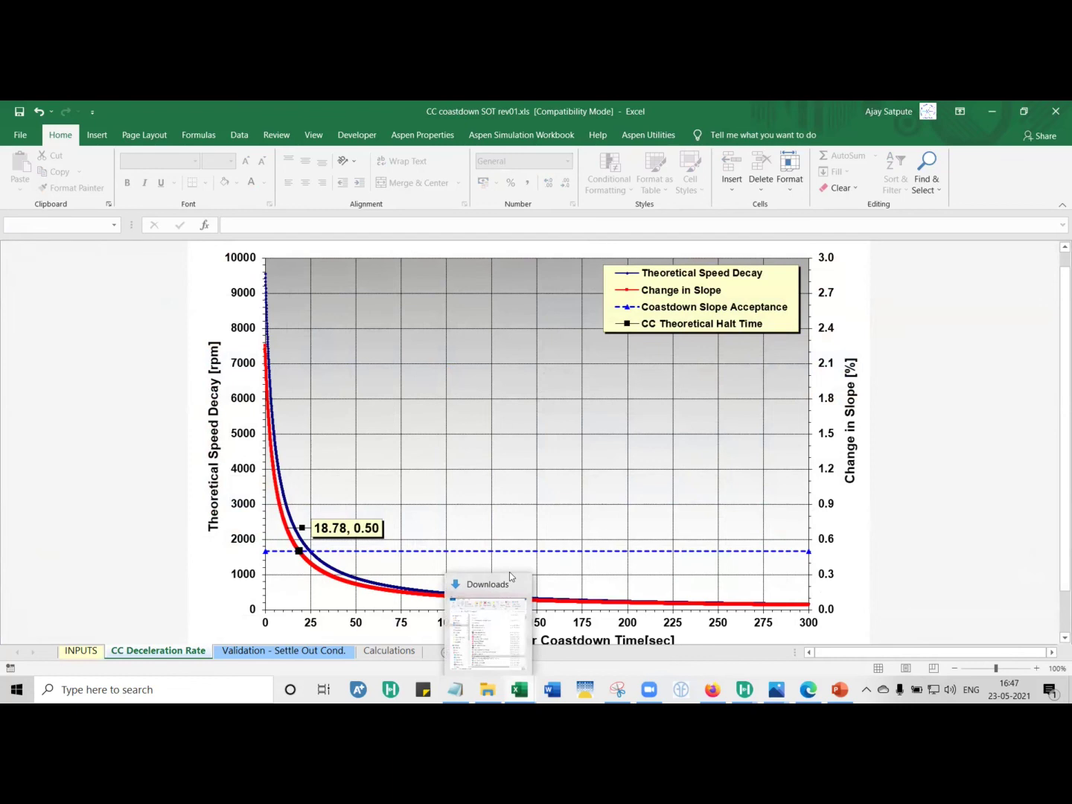
mouse_move(744, 689)
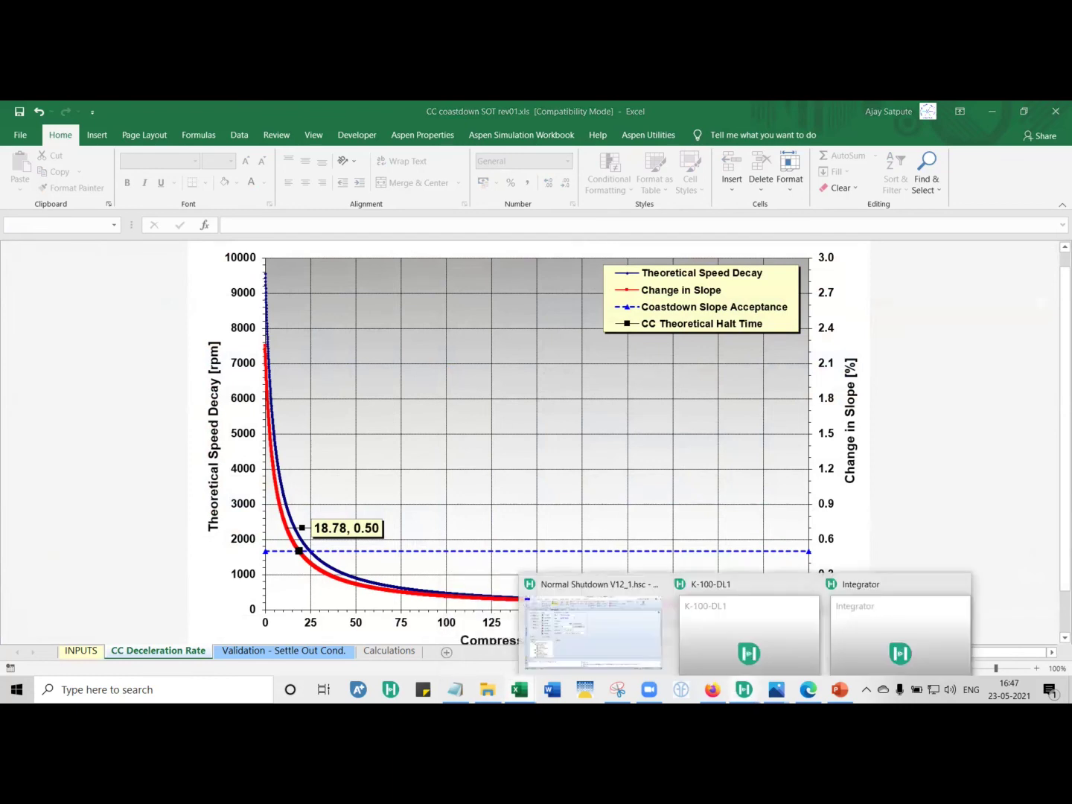
Back in HYSYS, trial-edit the Friction Loss Factor value to 0.5, then restore it to 5.300.
left_click(621, 638)
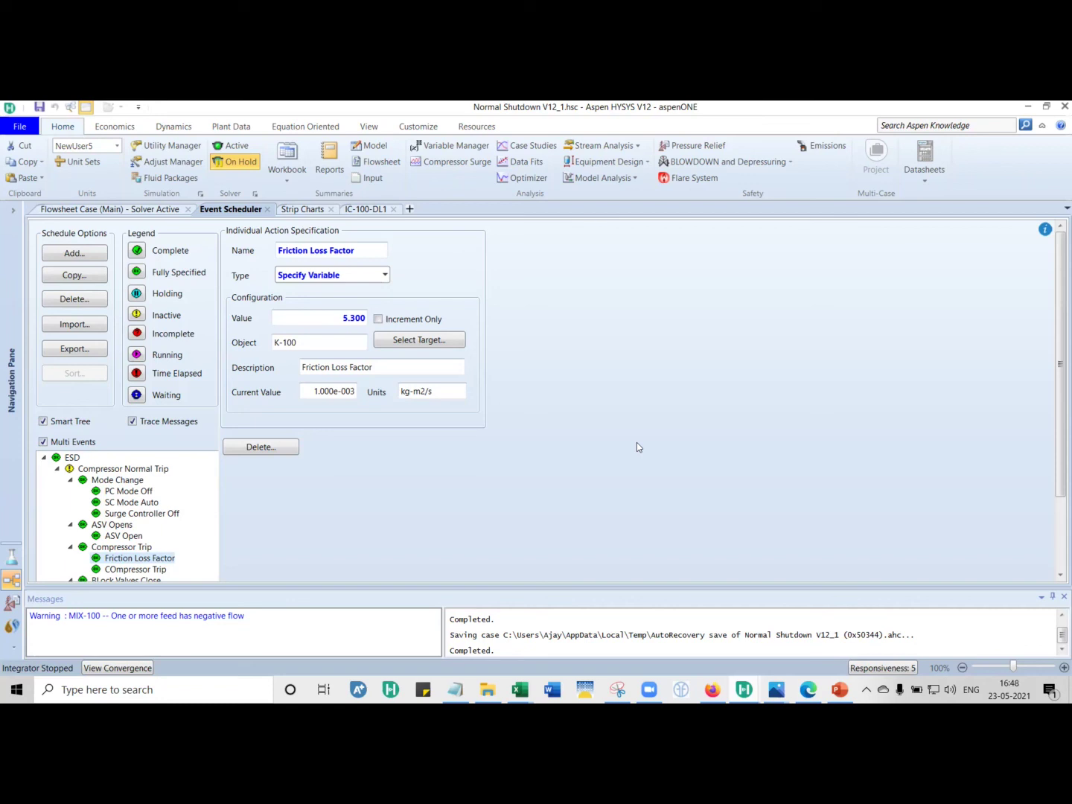
left_click(335, 318)
mouse_move(808, 690)
mouse_move(533, 679)
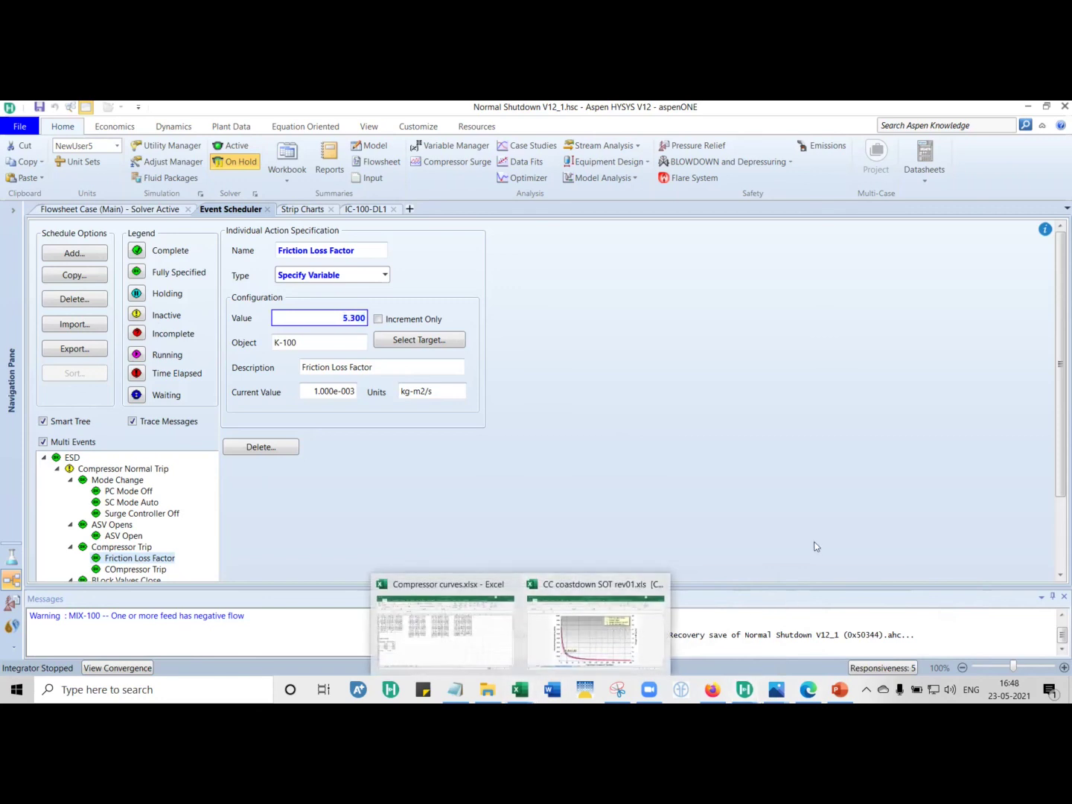
left_click(329, 321)
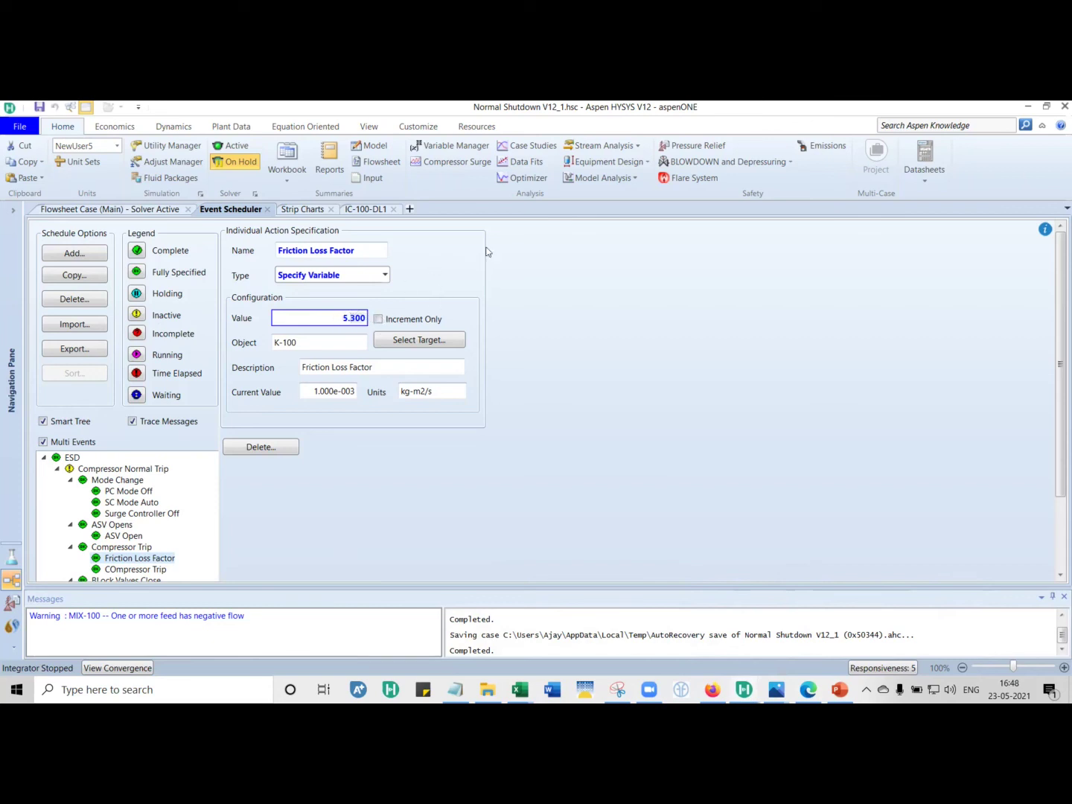
key("Delete")
key("Delete")
key("Delete")
key("Delete")
key("Delete")
type("5")
key("BackSpace")
type("0.5")
type("5.300")
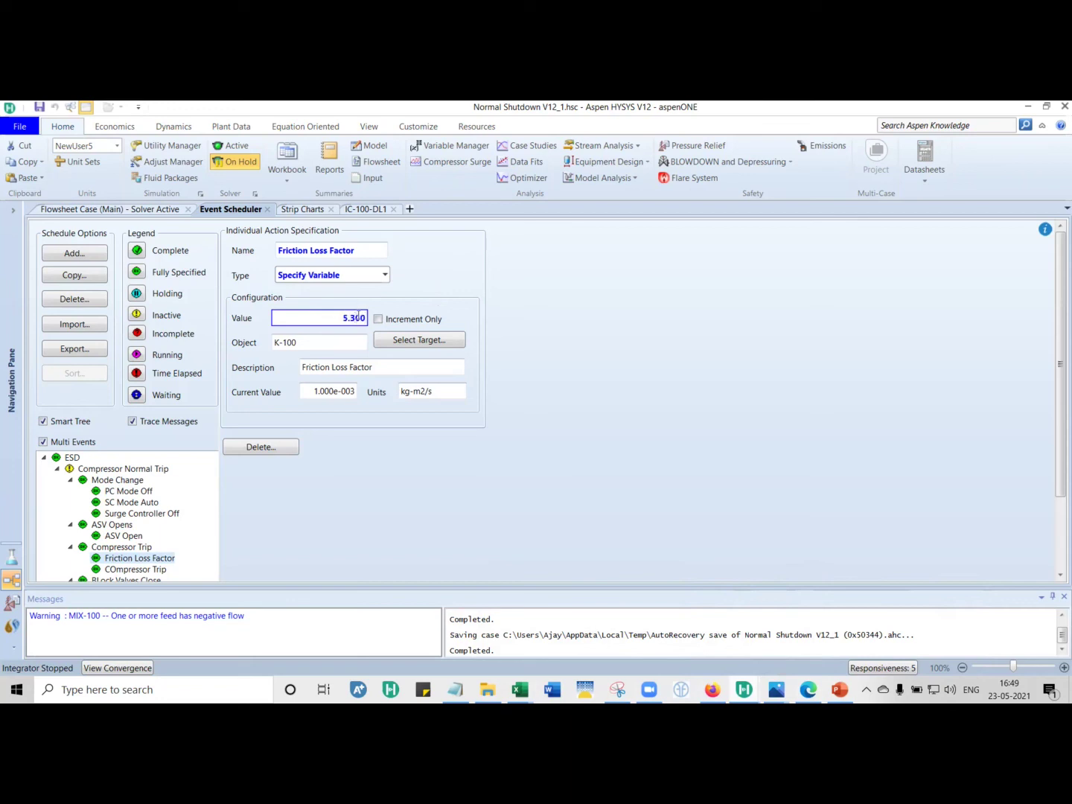